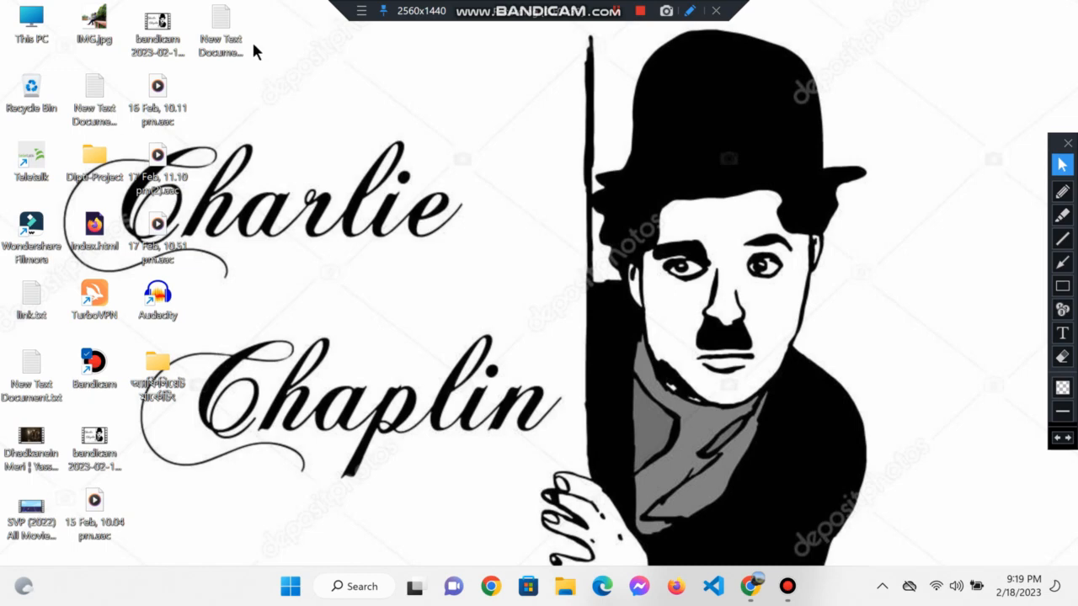
Switch to Chrome and search the web for canva.
{"action": "left_click", "coordinate": [752, 595]}
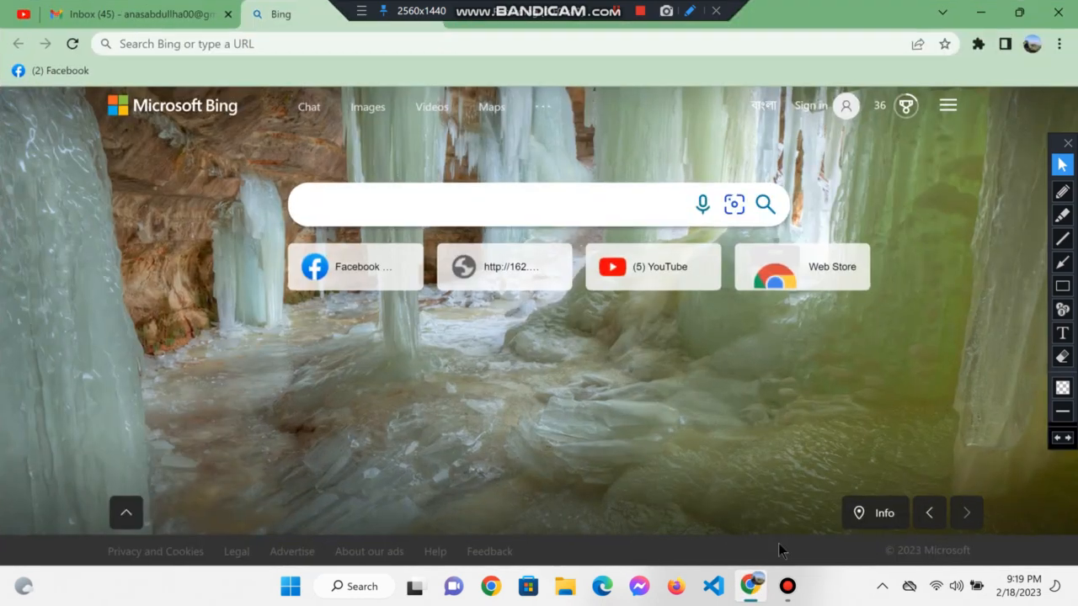
{"action": "left_click", "coordinate": [218, 46]}
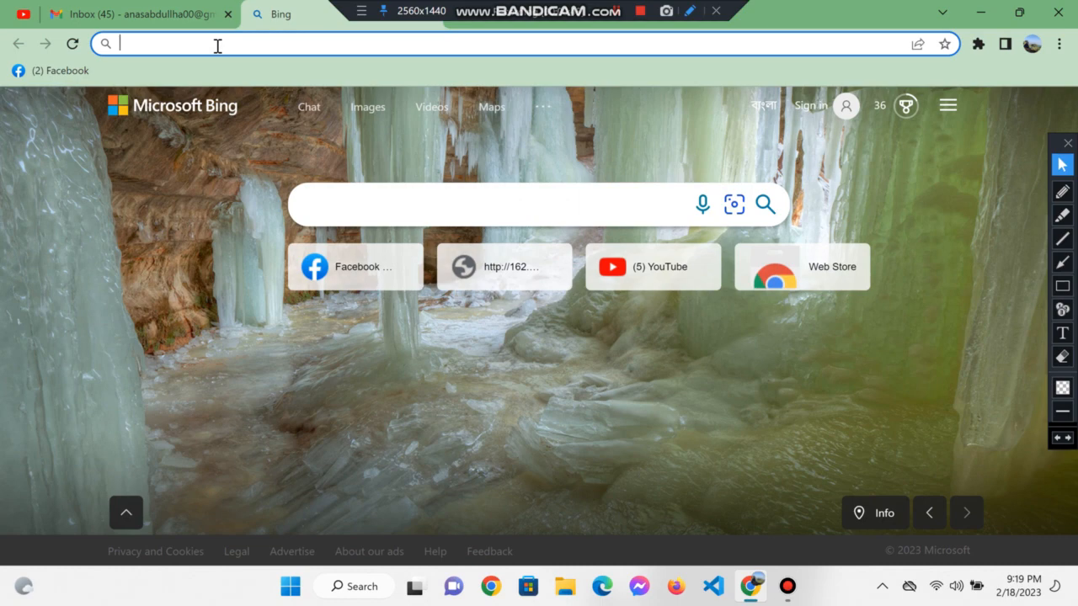
{"action": "type", "text": "ca"}
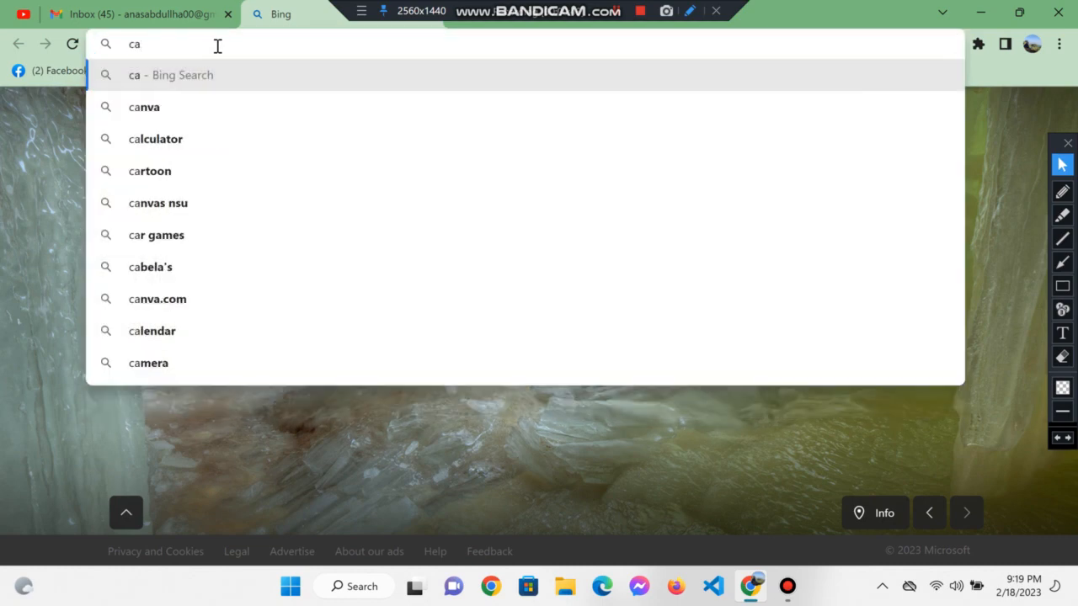
{"action": "left_click", "coordinate": [188, 108]}
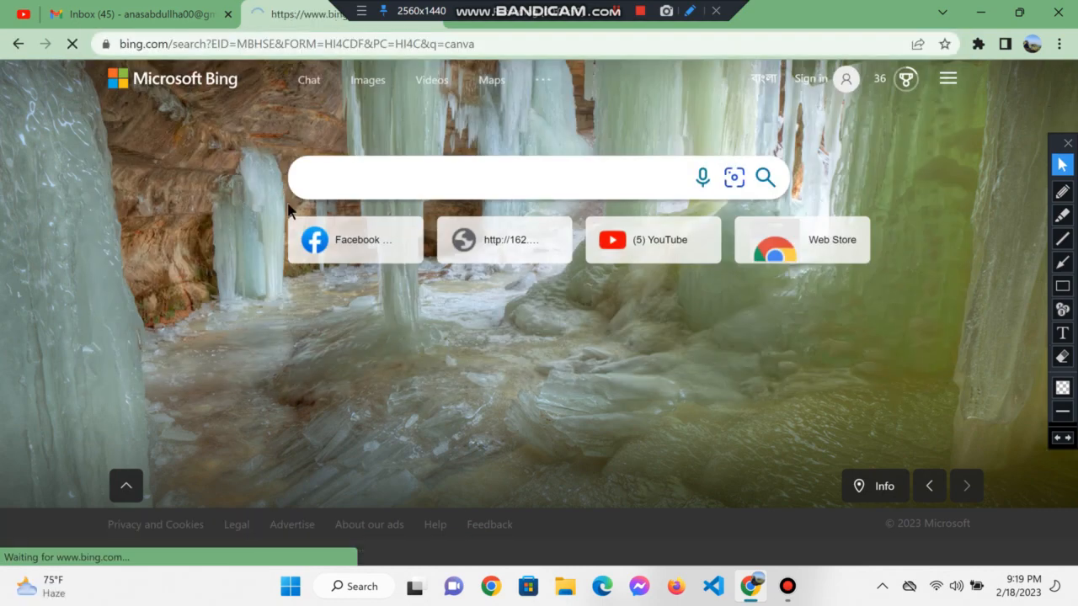
{"action": "key", "text": "ctrl+alt+r"}
{"action": "left_click_drag", "start_coordinate": [143, 186], "coordinate": [667, 246]}
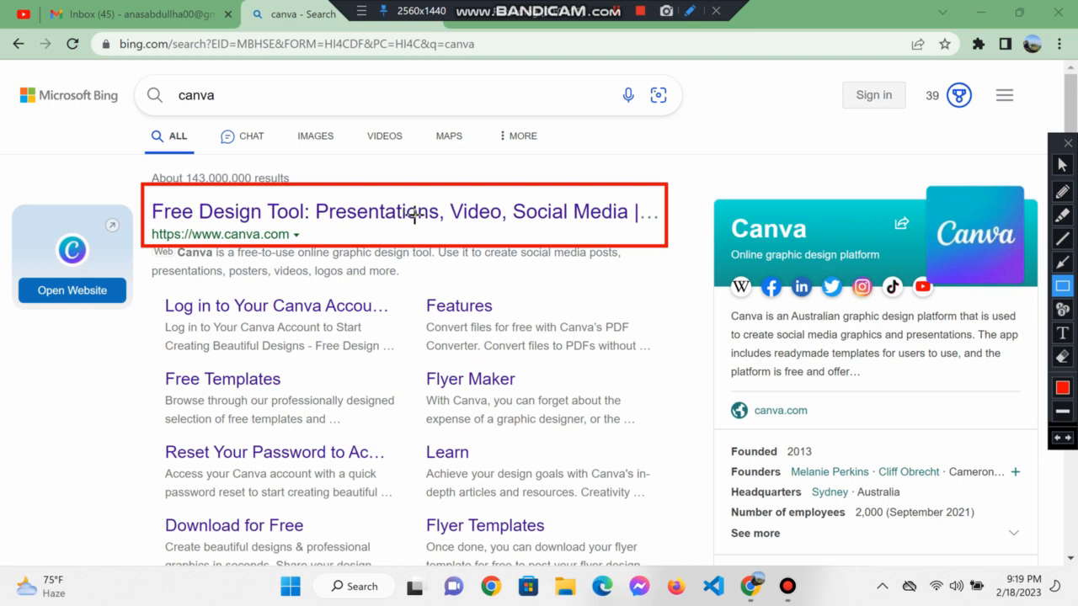
{"action": "left_click", "coordinate": [1061, 164]}
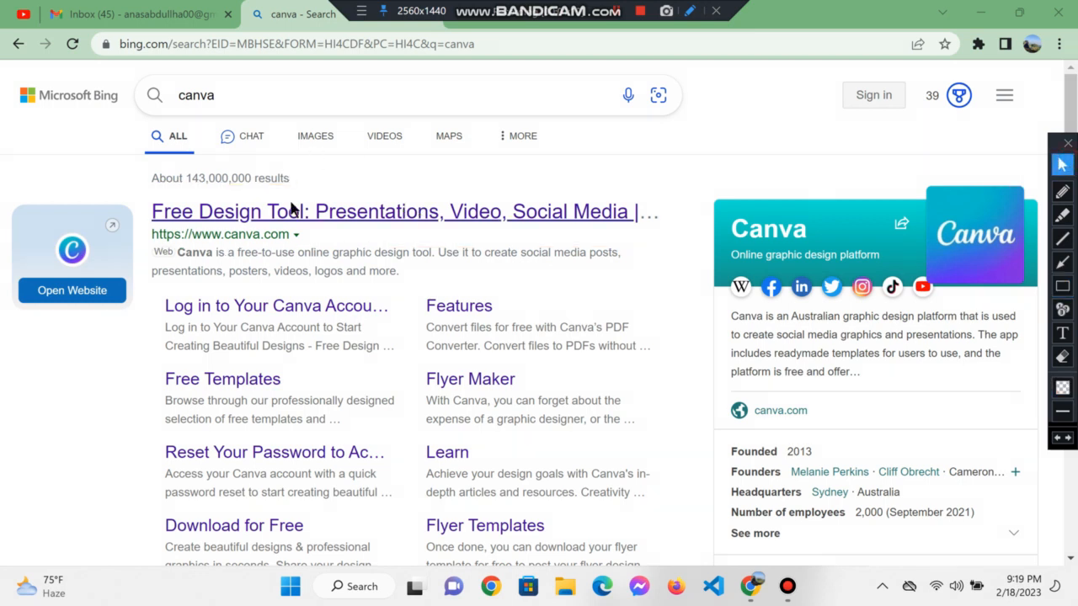
Open the Canva website from the search results and sign up with the existing Google account.
{"action": "left_click", "coordinate": [282, 216]}
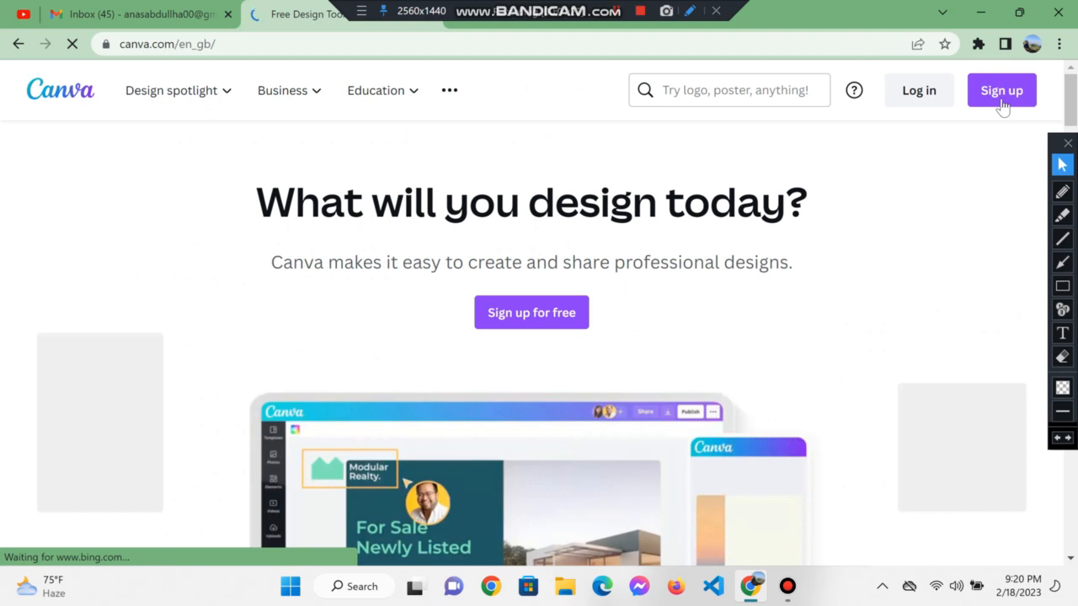
{"action": "left_click", "coordinate": [1001, 93]}
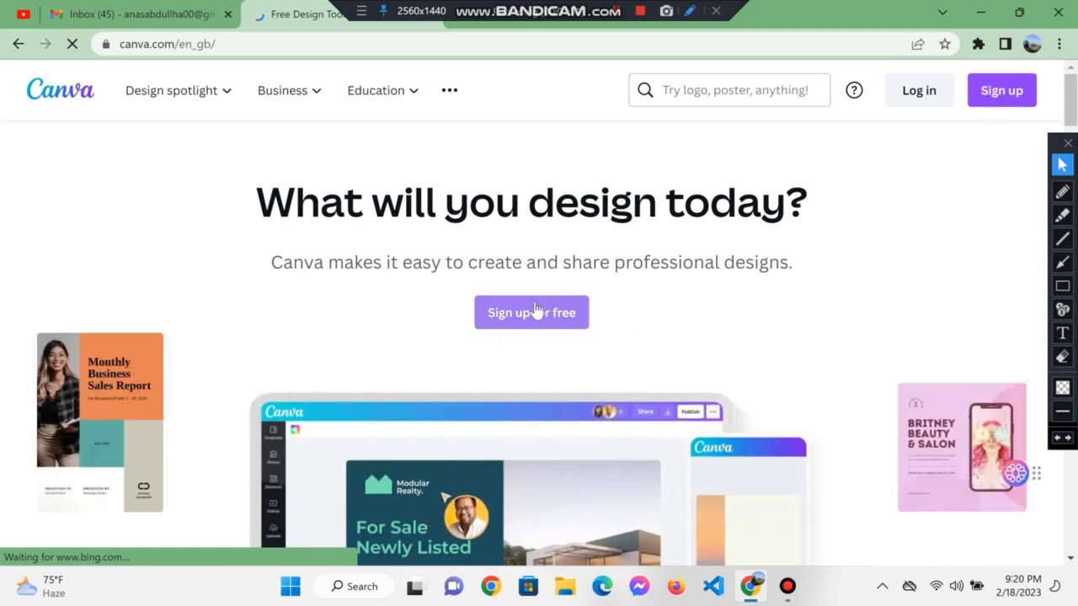
{"action": "left_click", "coordinate": [567, 315]}
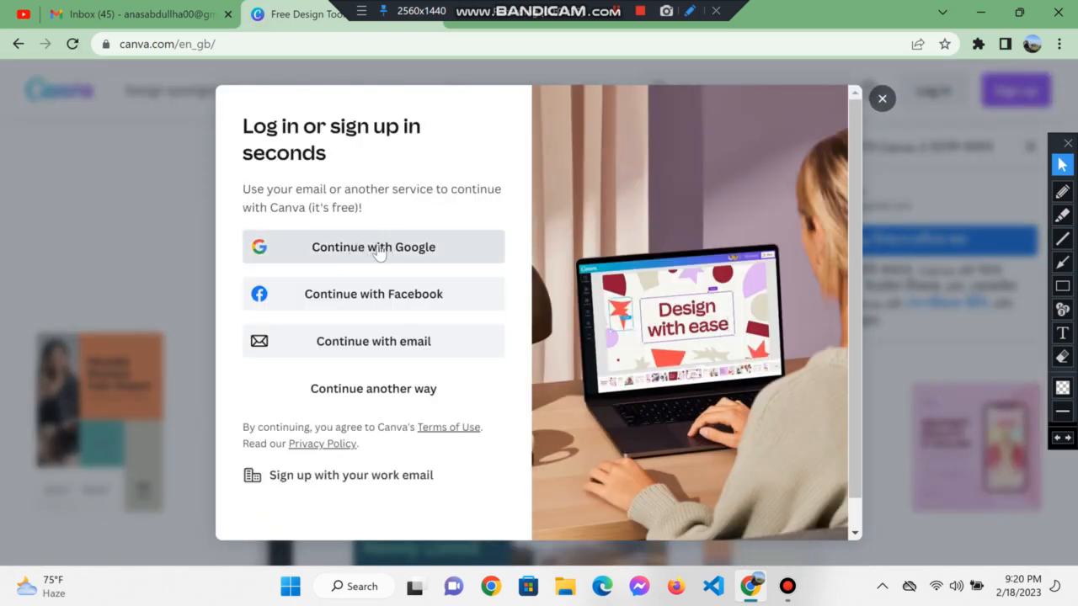
{"action": "left_click", "coordinate": [384, 249]}
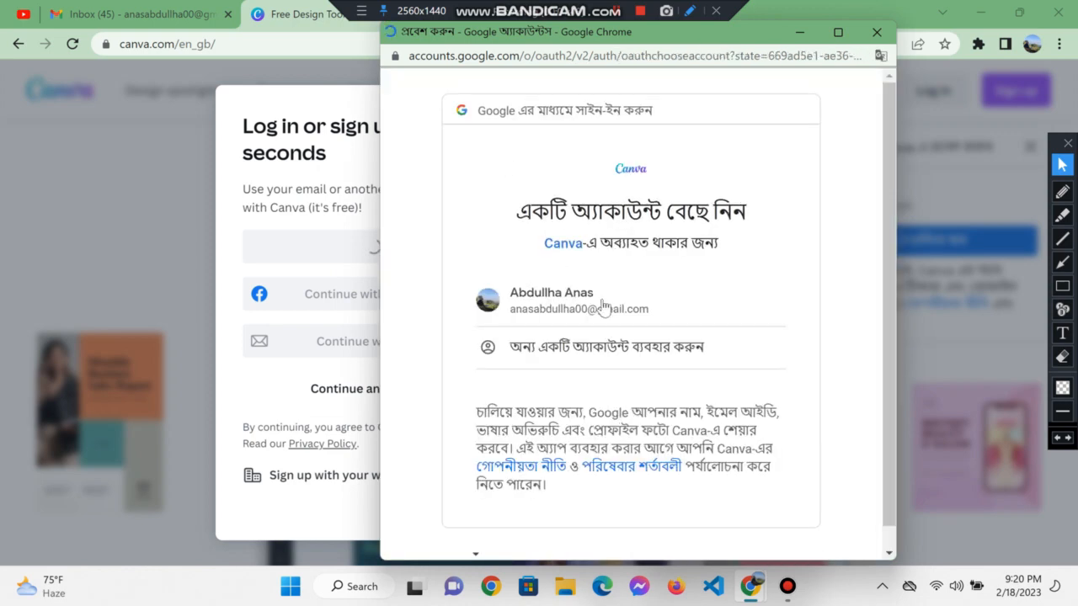
{"action": "left_click", "coordinate": [605, 309]}
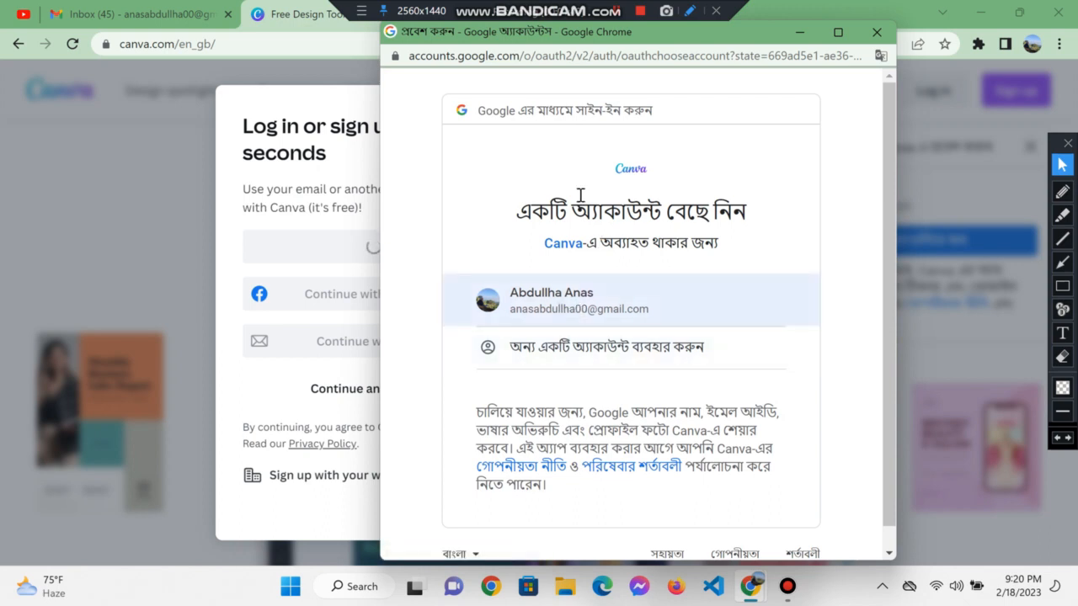
{"action": "left_click", "coordinate": [581, 301]}
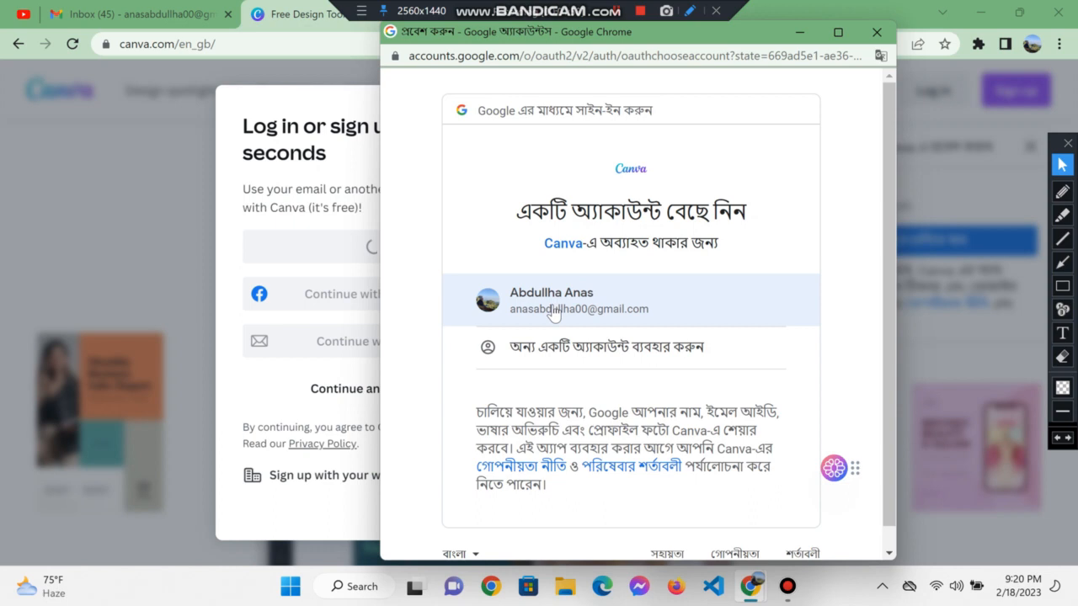
{"action": "left_click", "coordinate": [554, 312]}
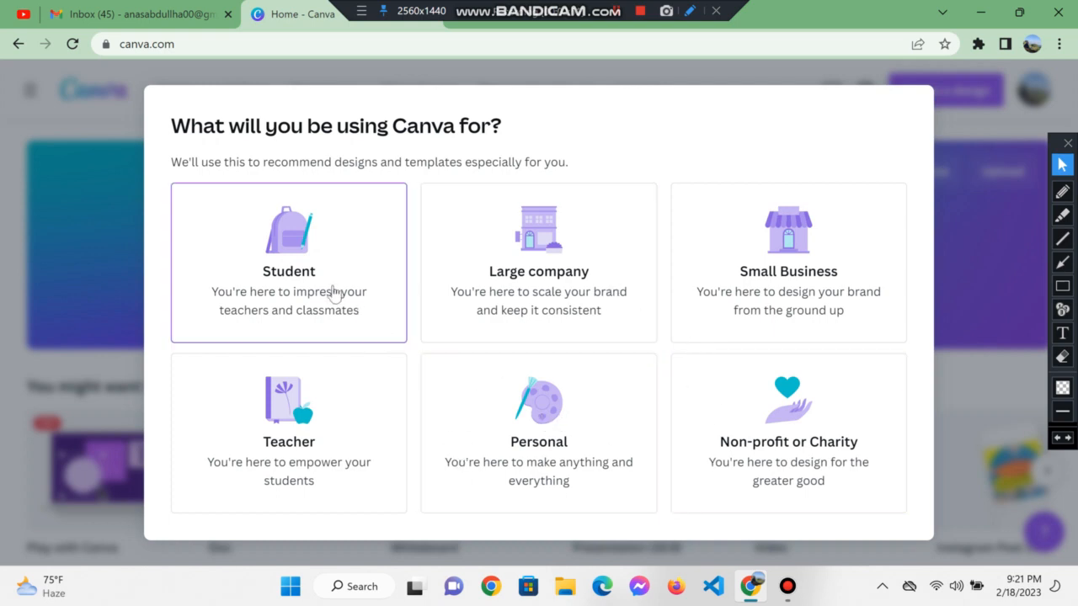
Choose Personal as the intended use of Canva and skip the Canva Pro free trial offer.
{"action": "left_click", "coordinate": [523, 441]}
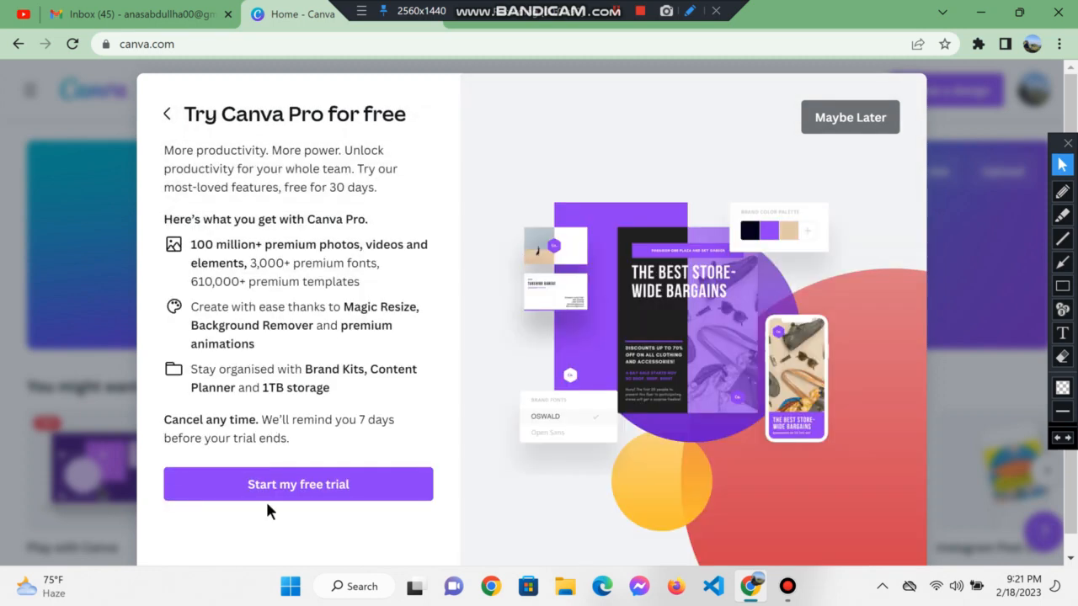
{"action": "scroll", "coordinate": [266, 529], "scroll_direction": "down", "scroll_amount": 1}
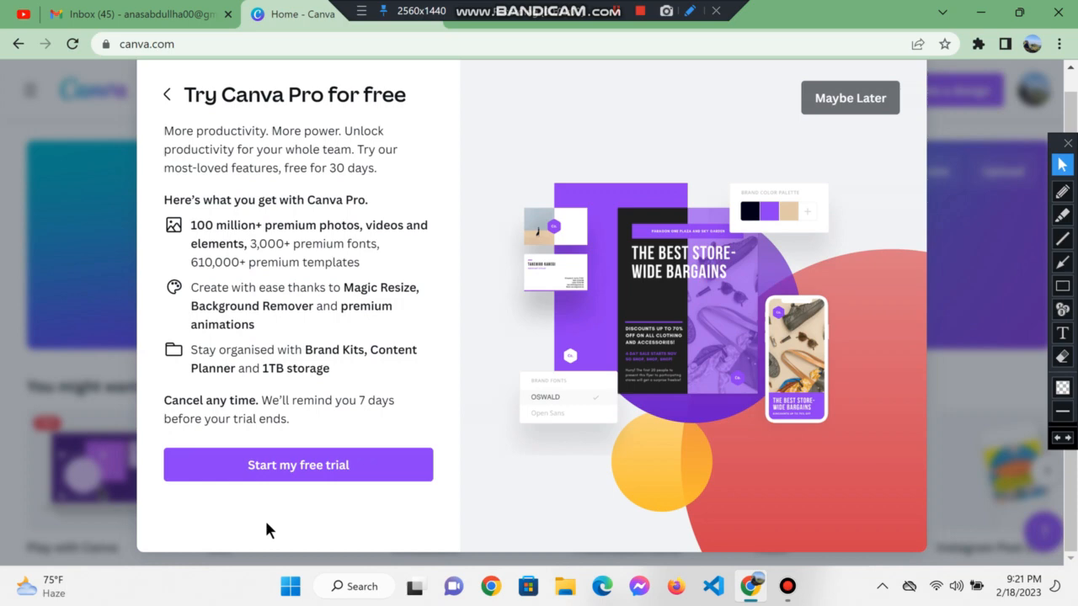
{"action": "left_click", "coordinate": [292, 474]}
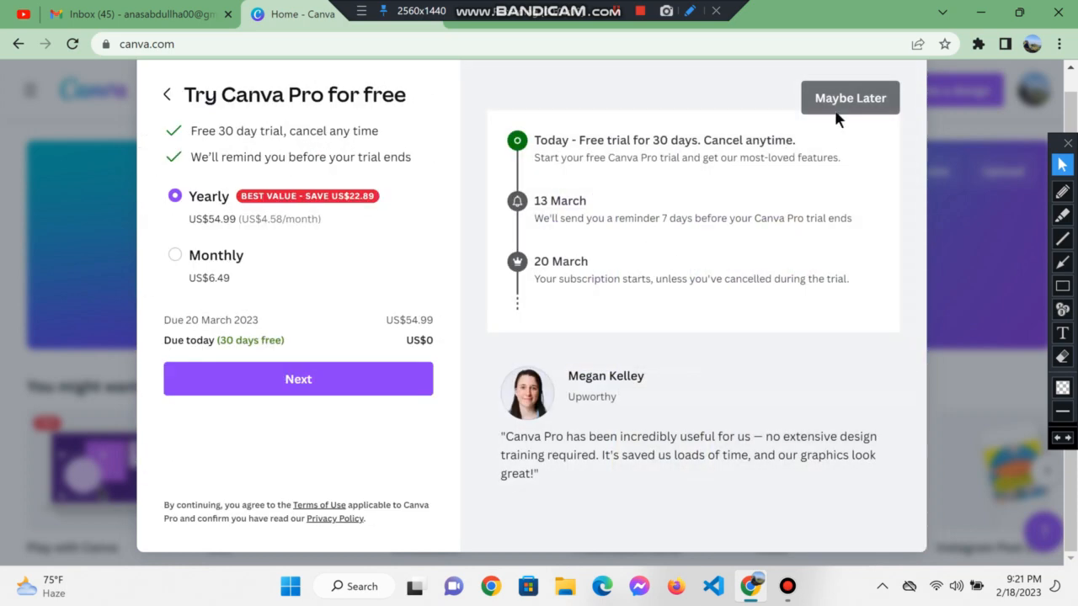
{"action": "left_click", "coordinate": [311, 383]}
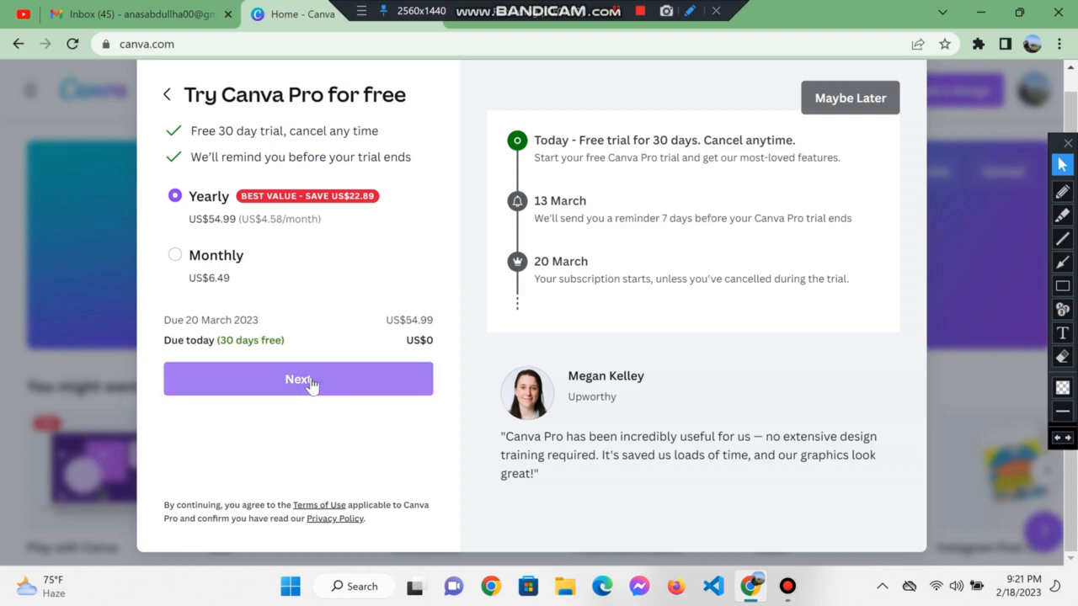
{"action": "left_click", "coordinate": [849, 102]}
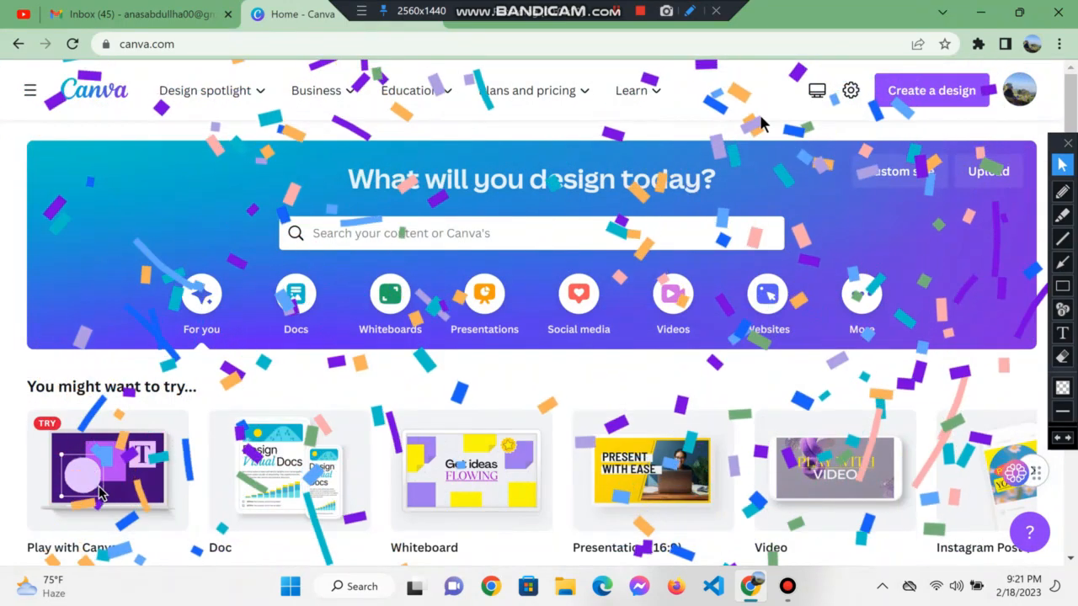
Find the design types matching "you", create an 800 × 800 px YouTube Channel Logo design and skip the introductory tour.
{"action": "left_click", "coordinate": [913, 93]}
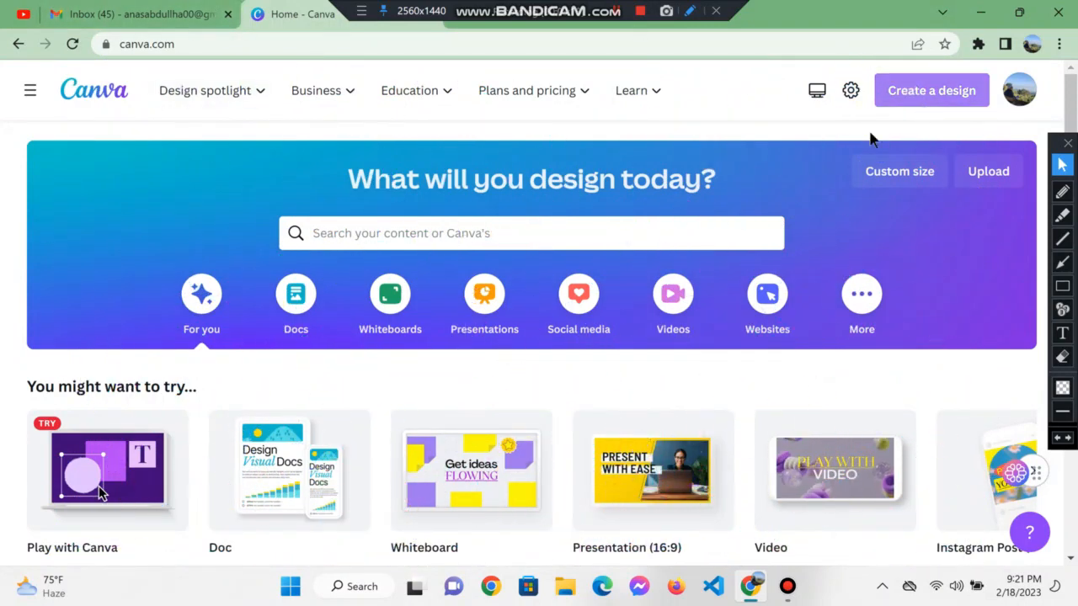
{"action": "left_click", "coordinate": [967, 94]}
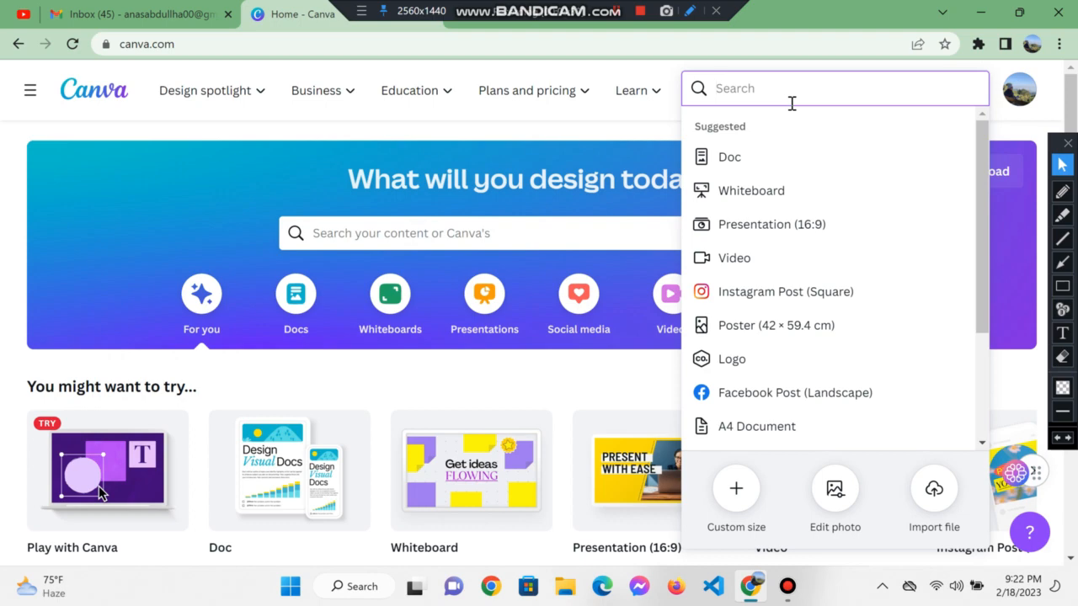
{"action": "type", "text": "y"}
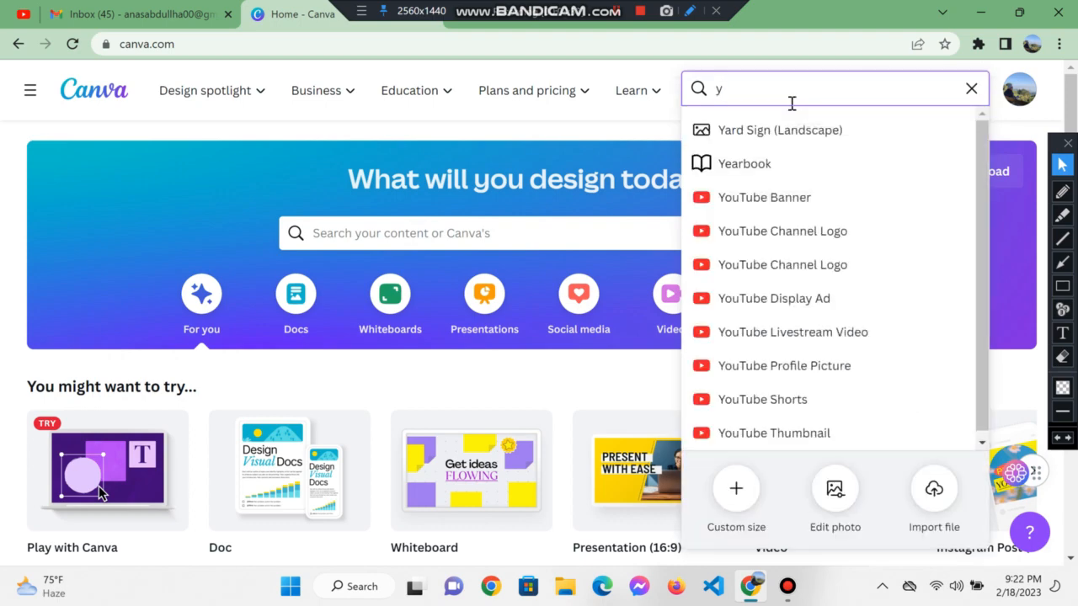
{"action": "type", "text": "ou"}
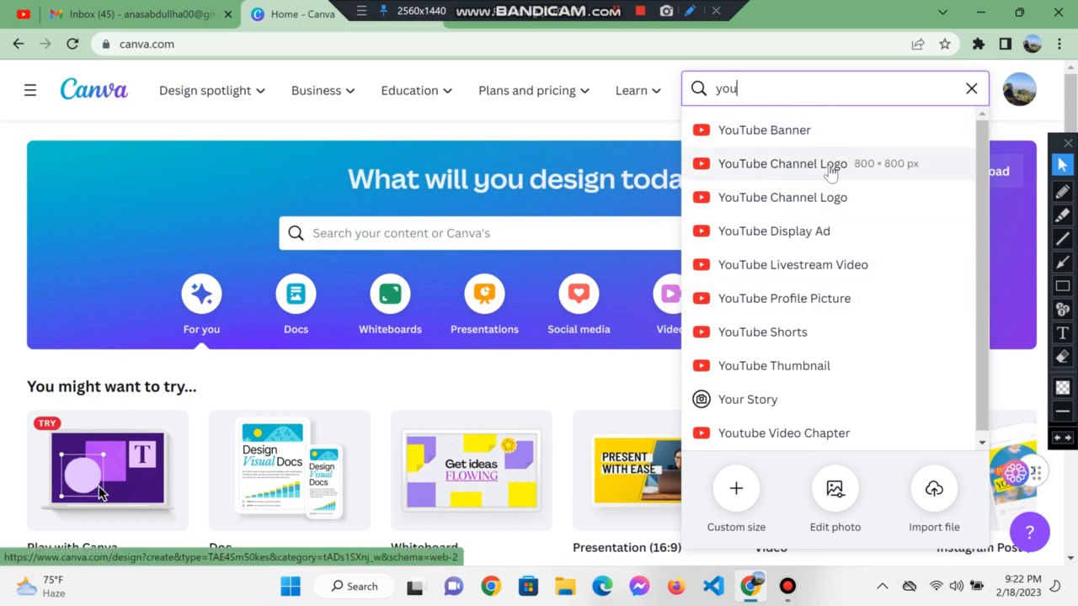
{"action": "left_click", "coordinate": [802, 166]}
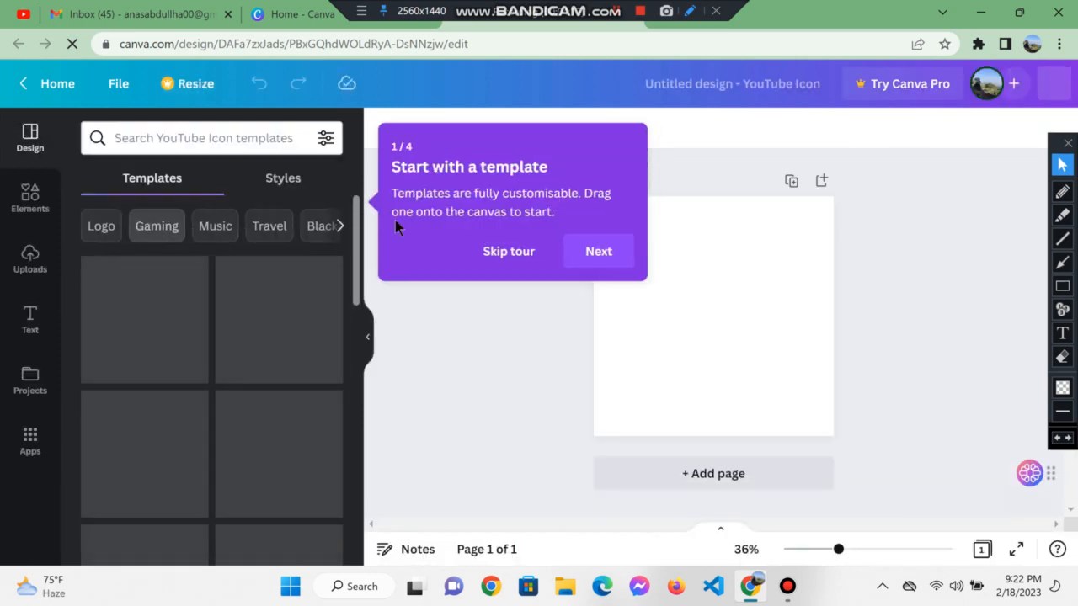
{"action": "left_click", "coordinate": [495, 257]}
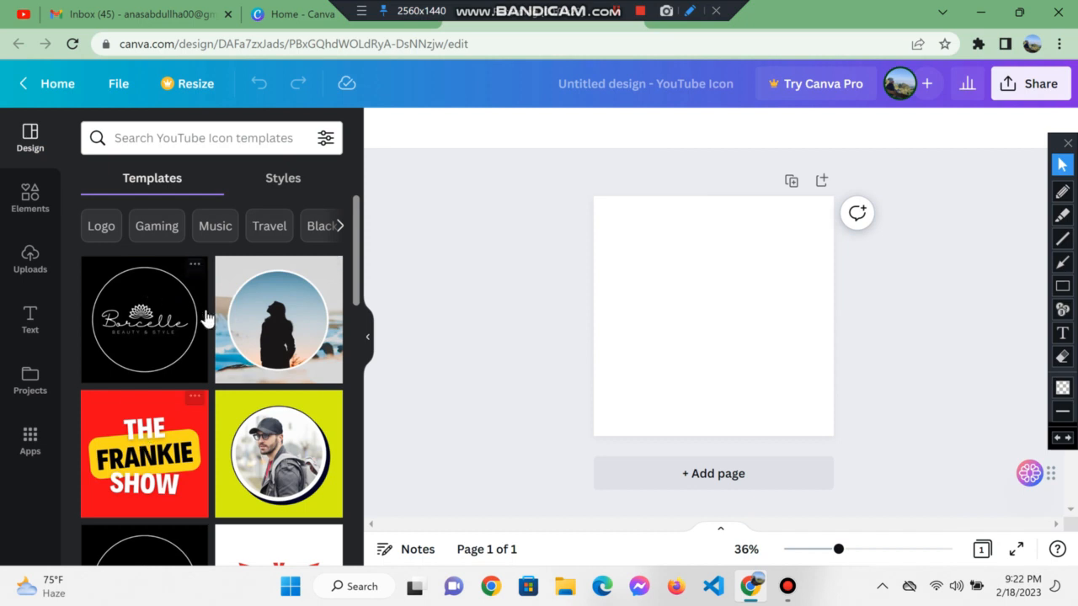
Look through the logo templates, elements, upload options and text styles available for the blank design.
{"action": "scroll", "coordinate": [205, 395], "scroll_direction": "down", "scroll_amount": 2}
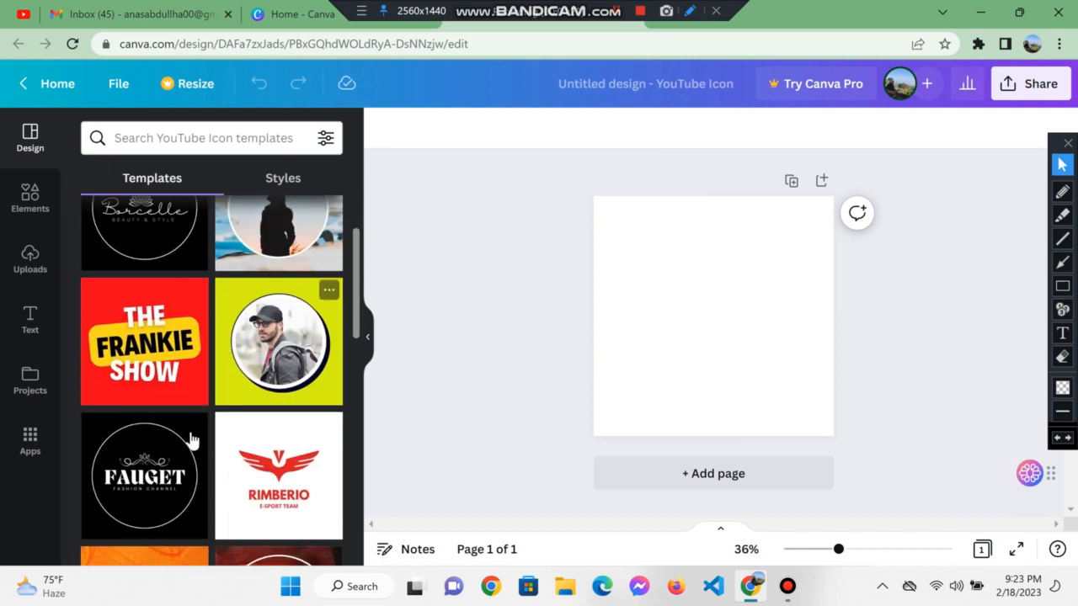
{"action": "scroll", "coordinate": [234, 413], "scroll_direction": "down", "scroll_amount": 2}
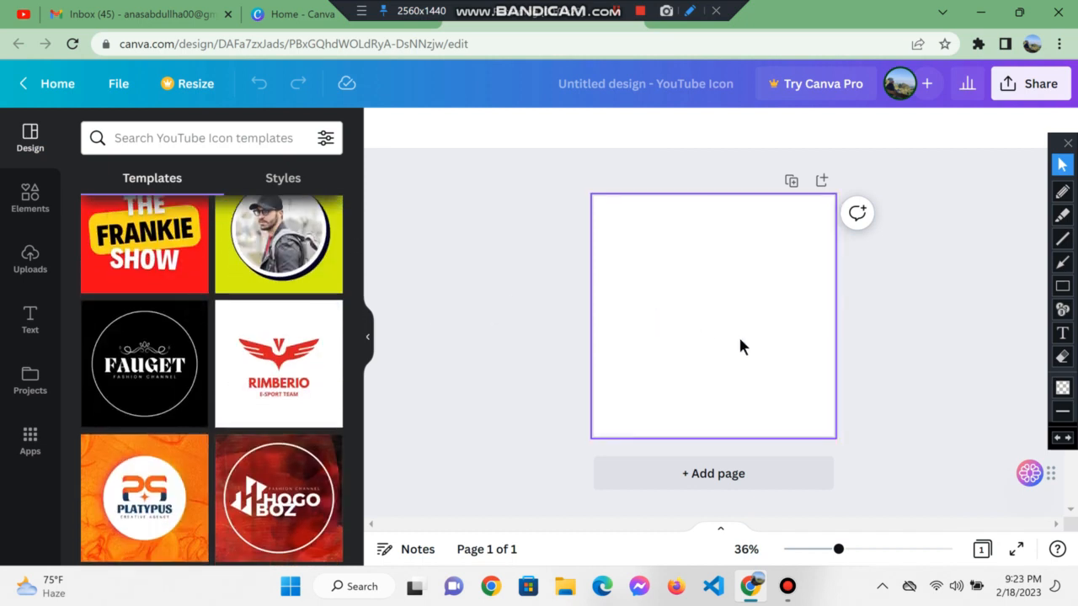
{"action": "left_click", "coordinate": [32, 212]}
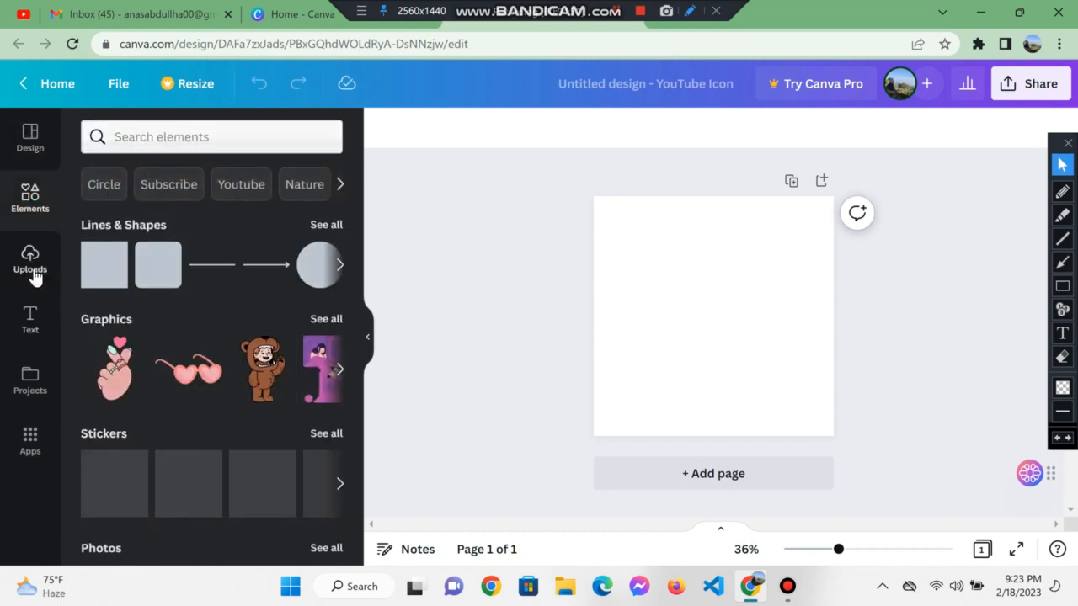
{"action": "left_click", "coordinate": [32, 263]}
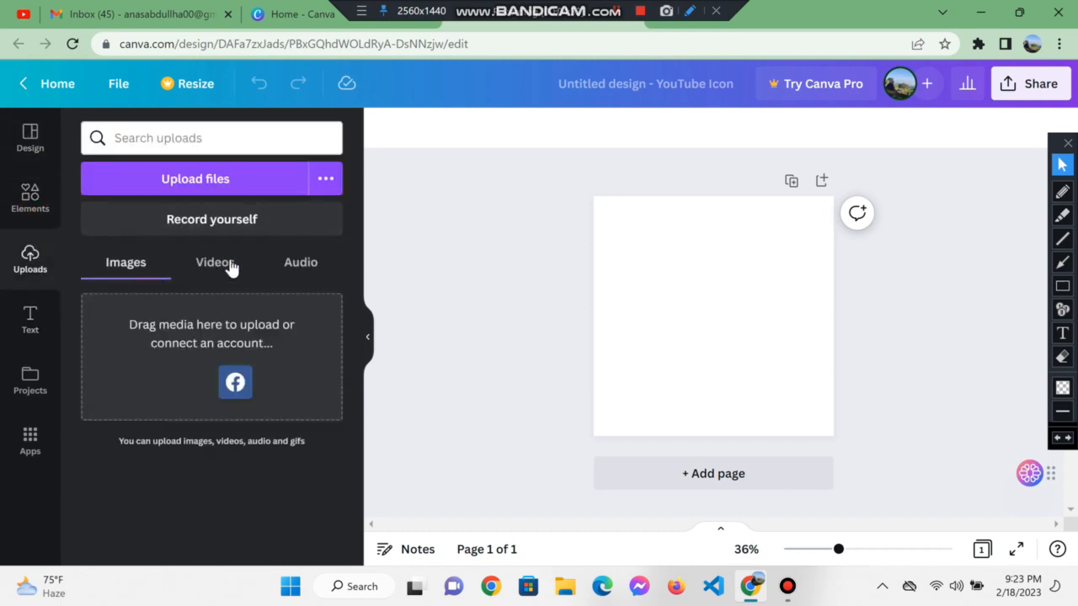
{"action": "left_click", "coordinate": [38, 335]}
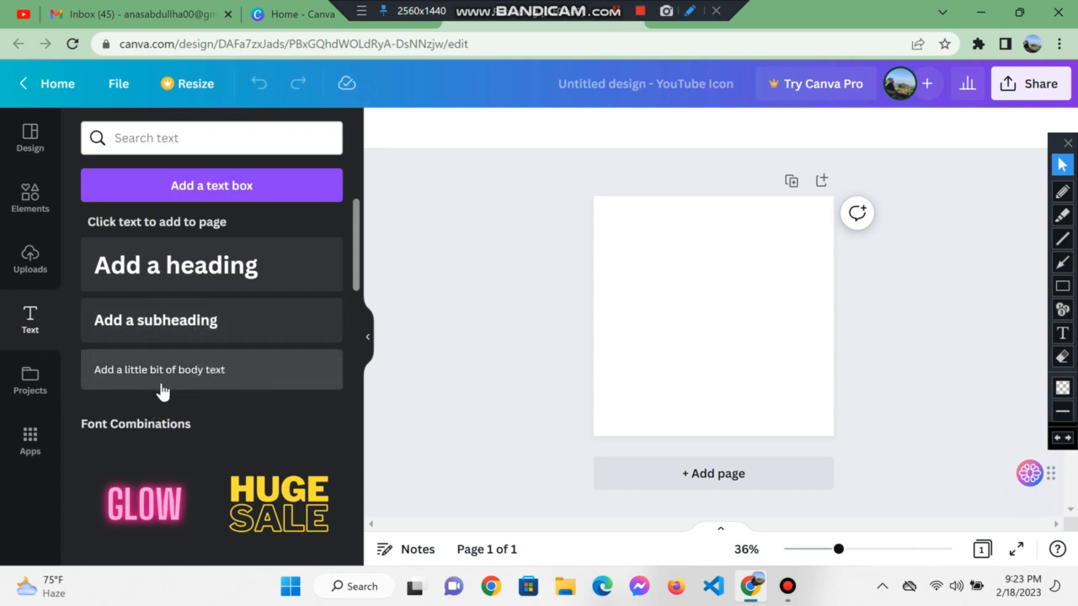
{"action": "scroll", "coordinate": [224, 381], "scroll_direction": "down", "scroll_amount": 3}
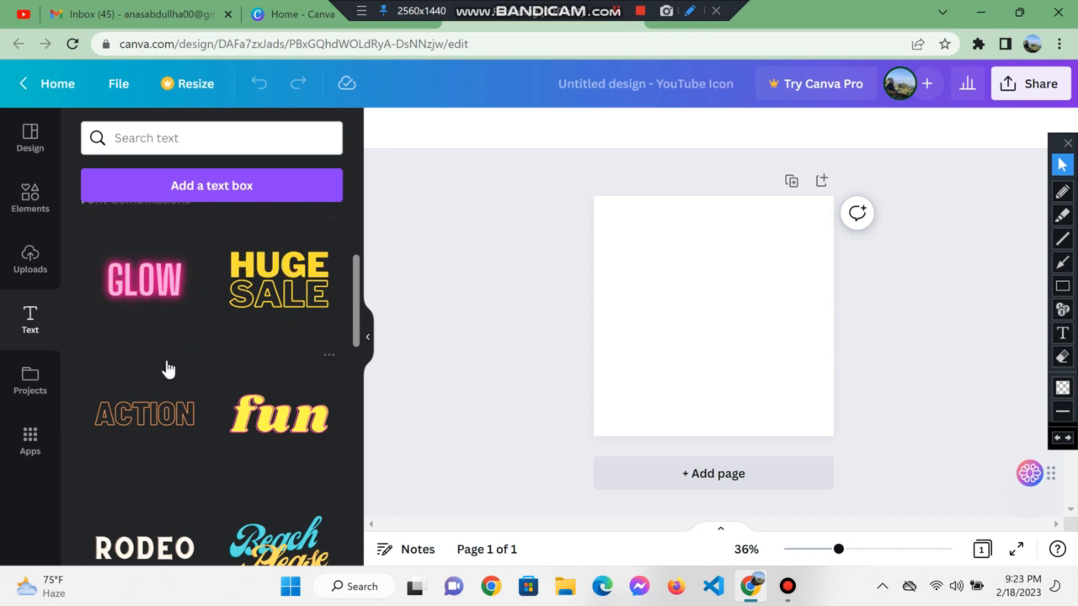
{"action": "scroll", "coordinate": [181, 288], "scroll_direction": "up", "scroll_amount": 3}
{"action": "scroll", "coordinate": [140, 426], "scroll_direction": "down", "scroll_amount": 3}
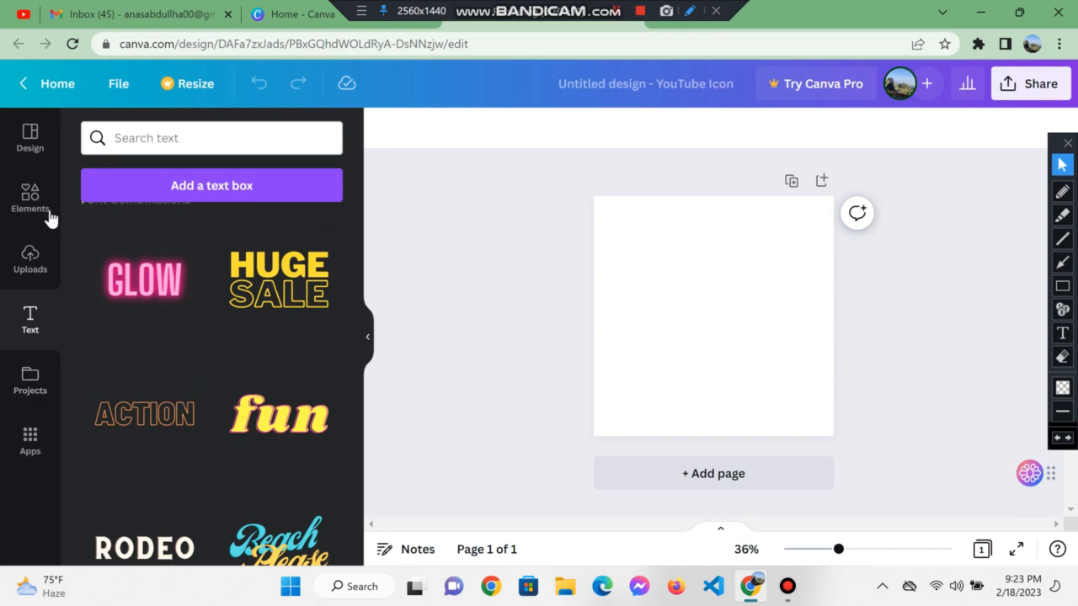
Add the black Fauget fashion channel logo template to the design.
{"action": "left_click", "coordinate": [27, 157]}
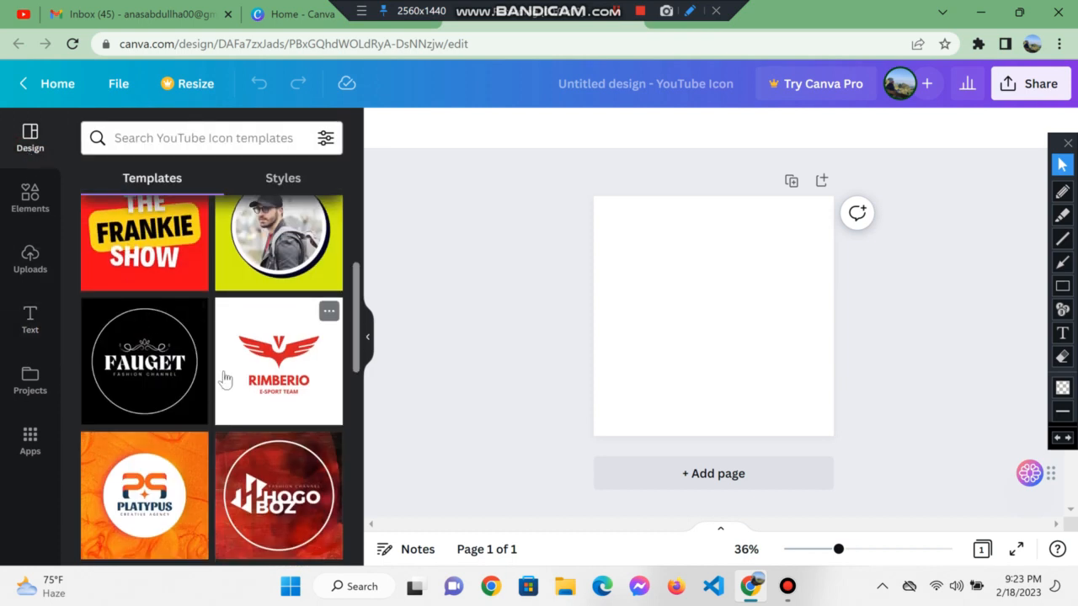
{"action": "scroll", "coordinate": [125, 352], "scroll_direction": "down", "scroll_amount": 2}
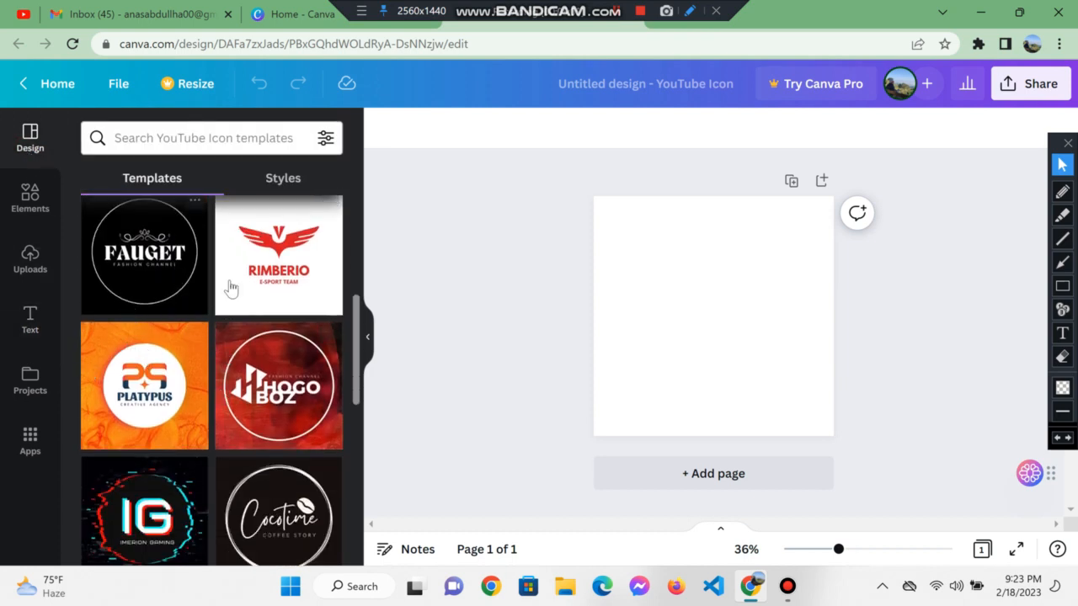
{"action": "left_click", "coordinate": [144, 258]}
{"action": "scroll", "coordinate": [204, 389], "scroll_direction": "down", "scroll_amount": 1}
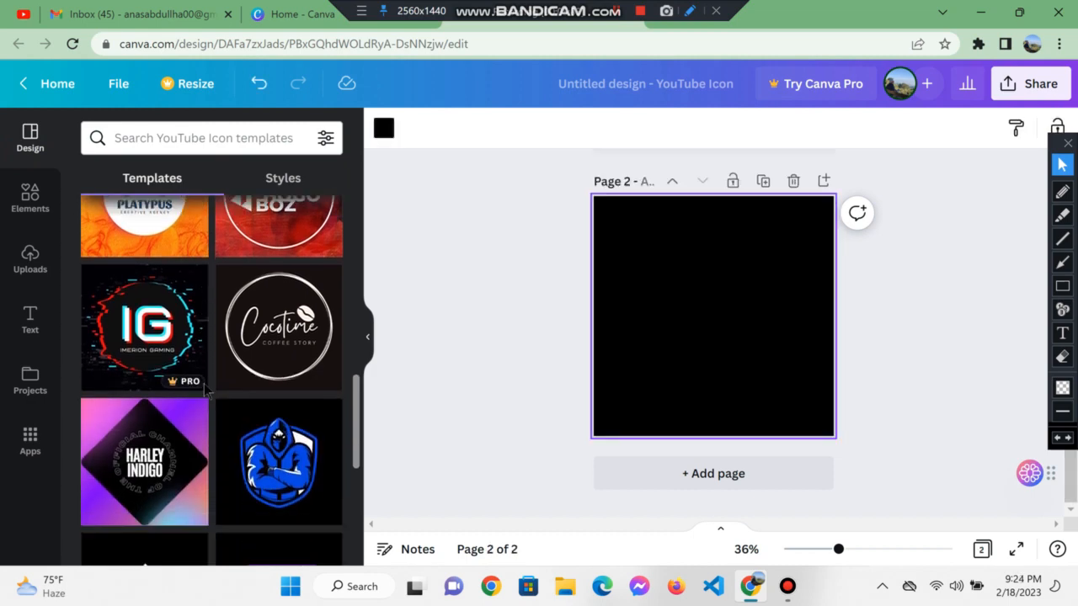
{"action": "scroll", "coordinate": [204, 389], "scroll_direction": "down", "scroll_amount": 3}
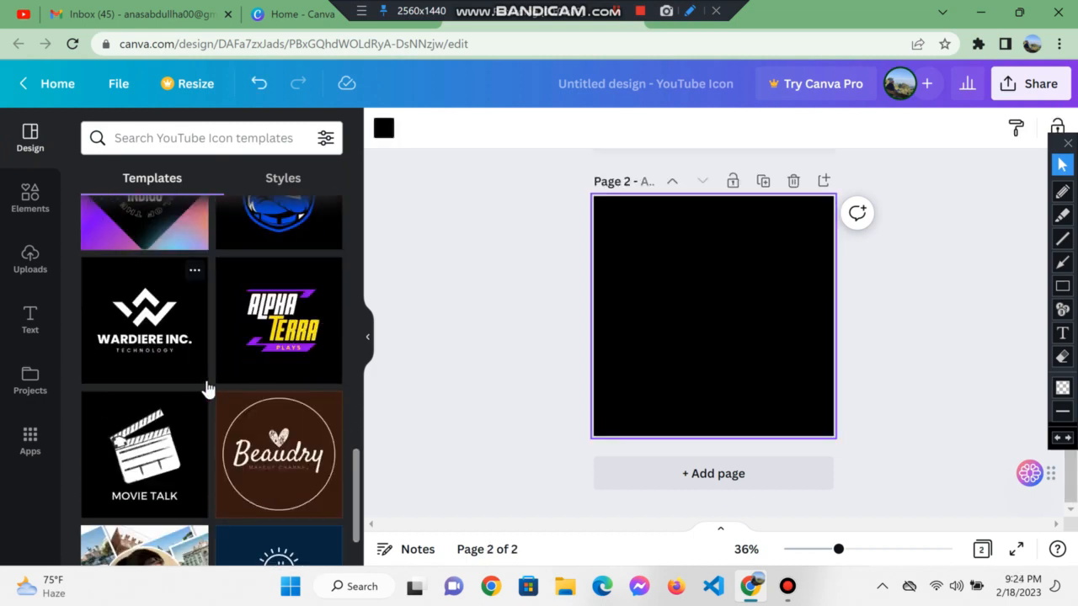
Apply the blue hooded figure logo template to page 2 and move the figure up, keeping it horizontally centred.
{"action": "scroll", "coordinate": [221, 307], "scroll_direction": "up", "scroll_amount": 2}
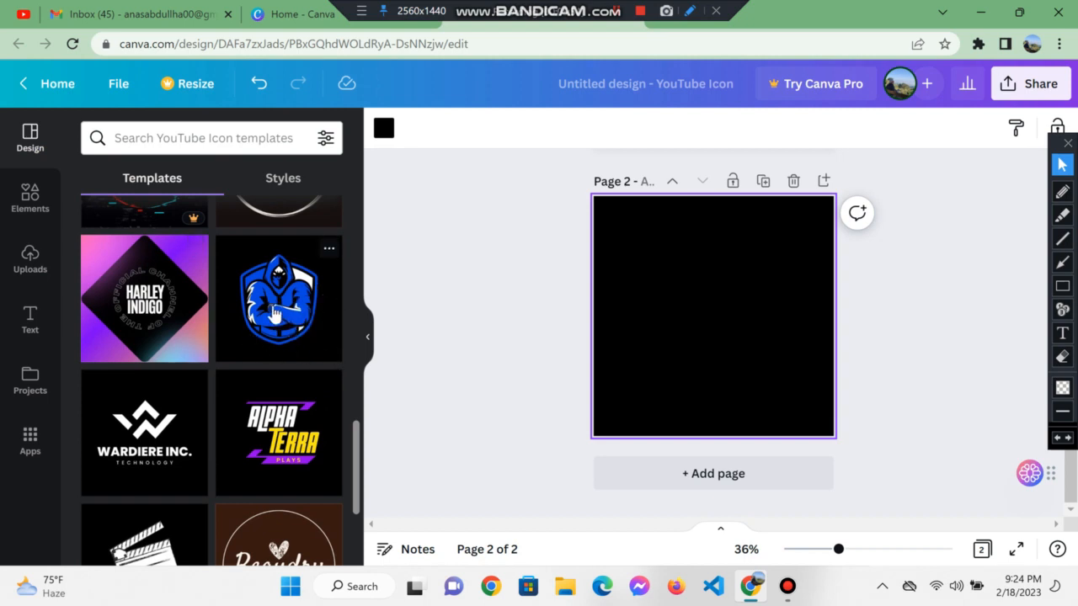
{"action": "left_click", "coordinate": [274, 313]}
{"action": "left_click", "coordinate": [685, 296]}
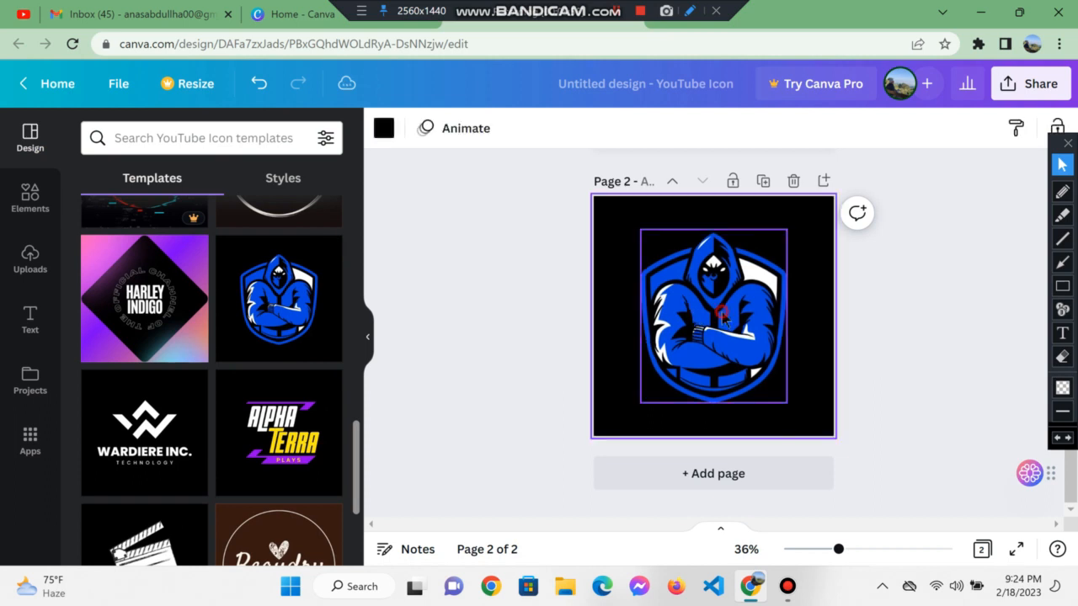
{"action": "left_click", "coordinate": [702, 342]}
{"action": "left_click_drag", "start_coordinate": [702, 342], "coordinate": [698, 318]}
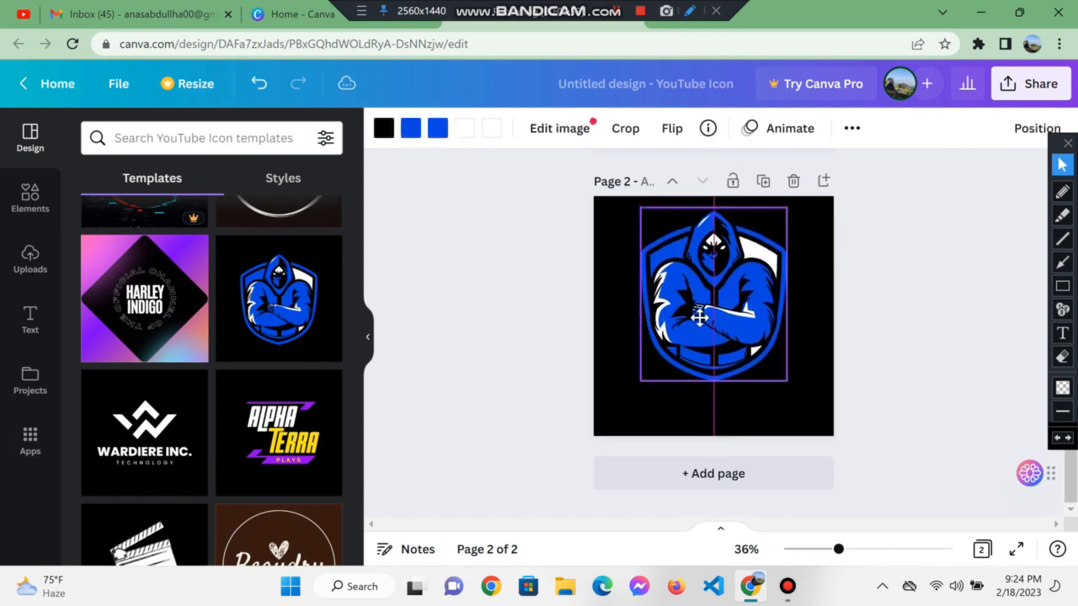
Add a heading with the channel name to page 2 and place it centred below the blue hooded figure.
{"action": "left_click", "coordinate": [41, 317]}
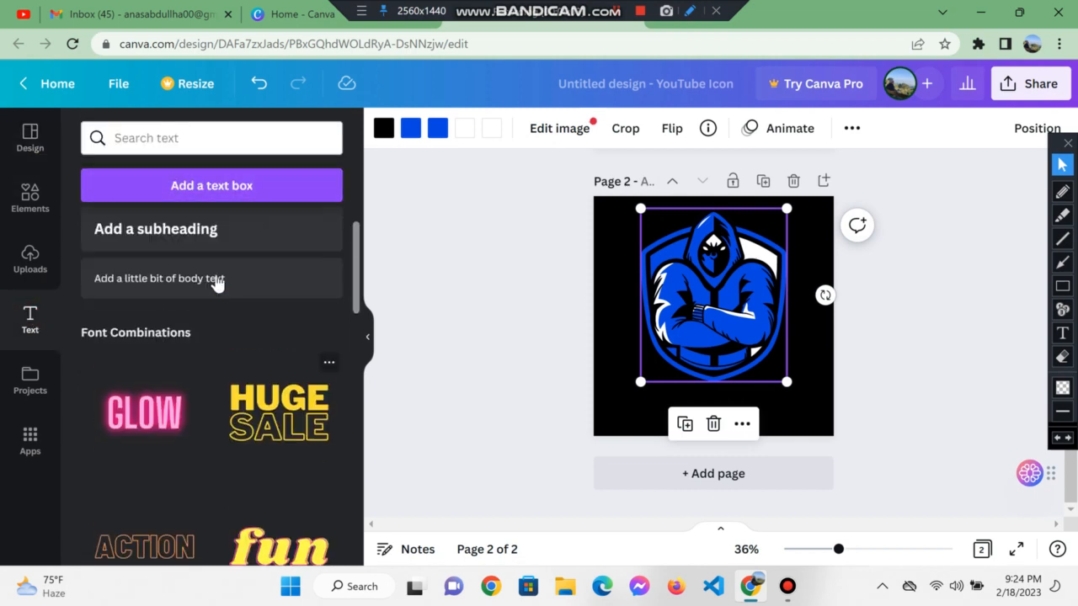
{"action": "left_click", "coordinate": [198, 266]}
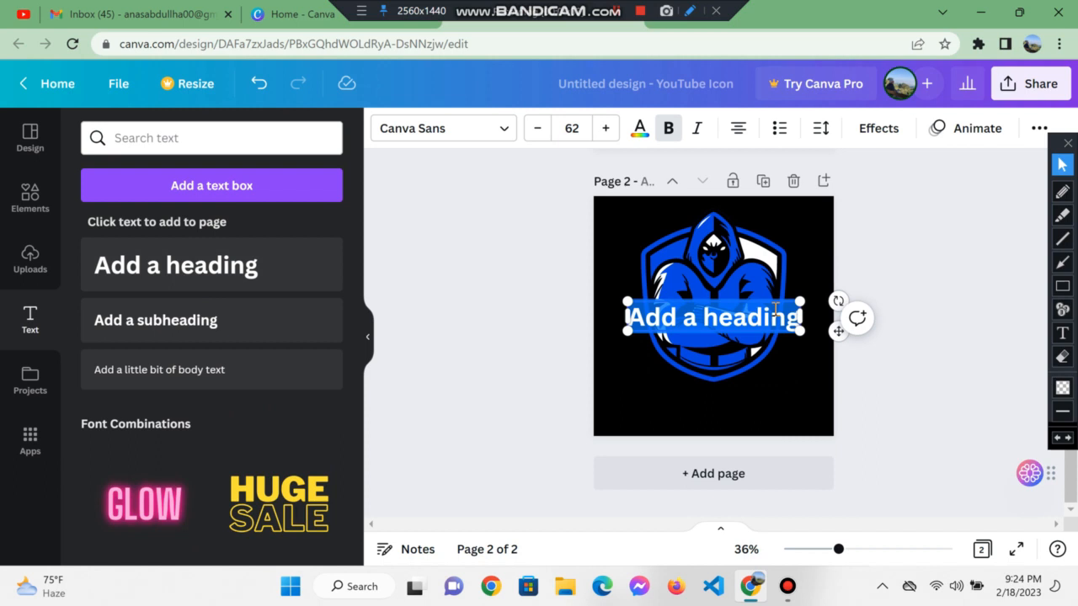
{"action": "type", "text": "A"}
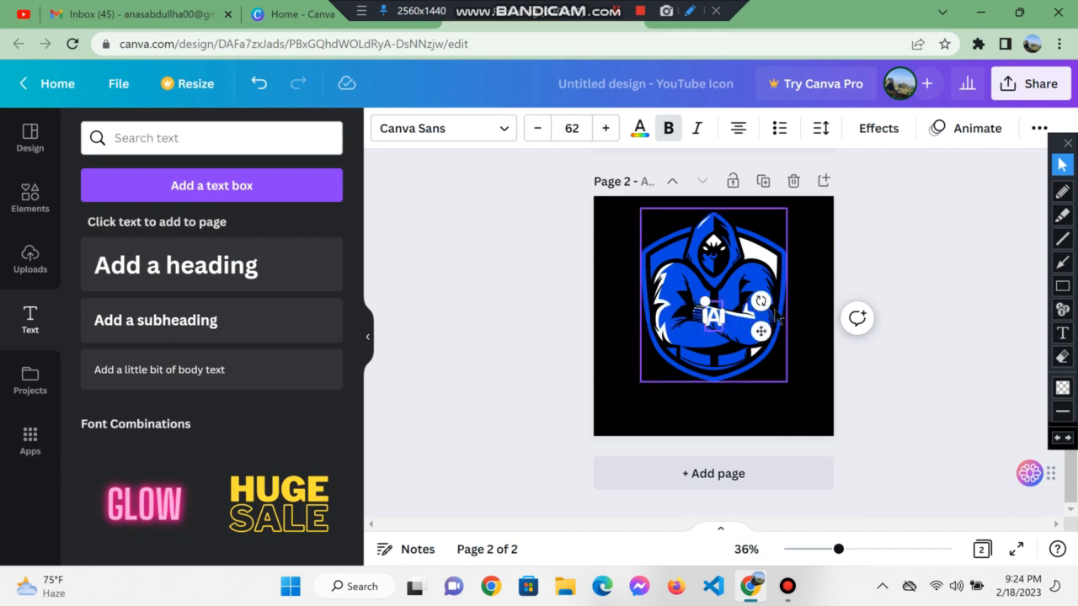
{"action": "type", "text": "nas"}
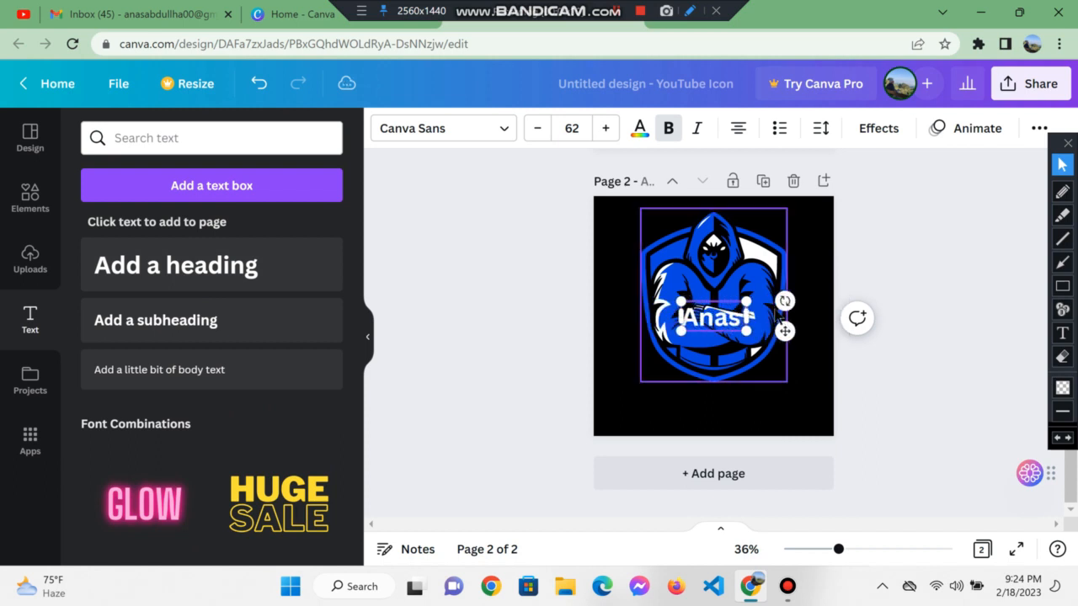
{"action": "type", "text": " Tec"}
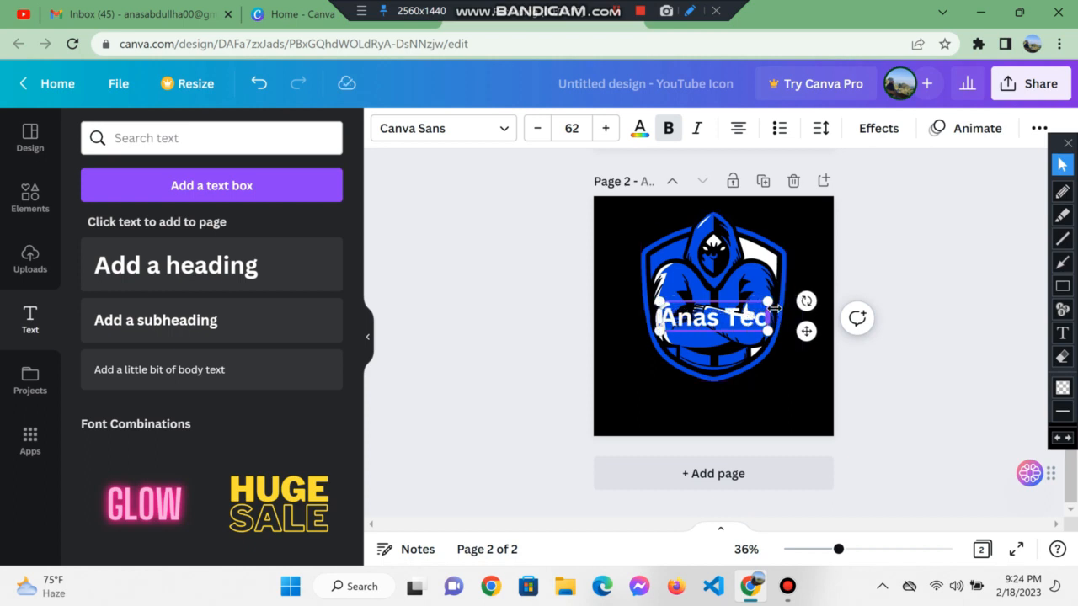
{"action": "type", "text": "h"}
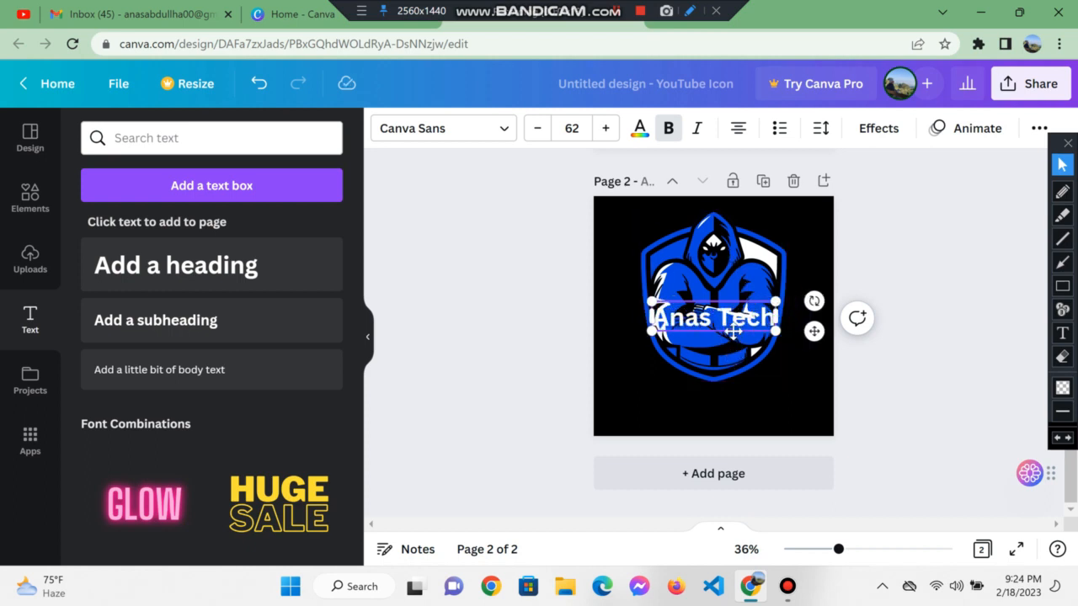
{"action": "left_click_drag", "start_coordinate": [742, 331], "coordinate": [656, 397]}
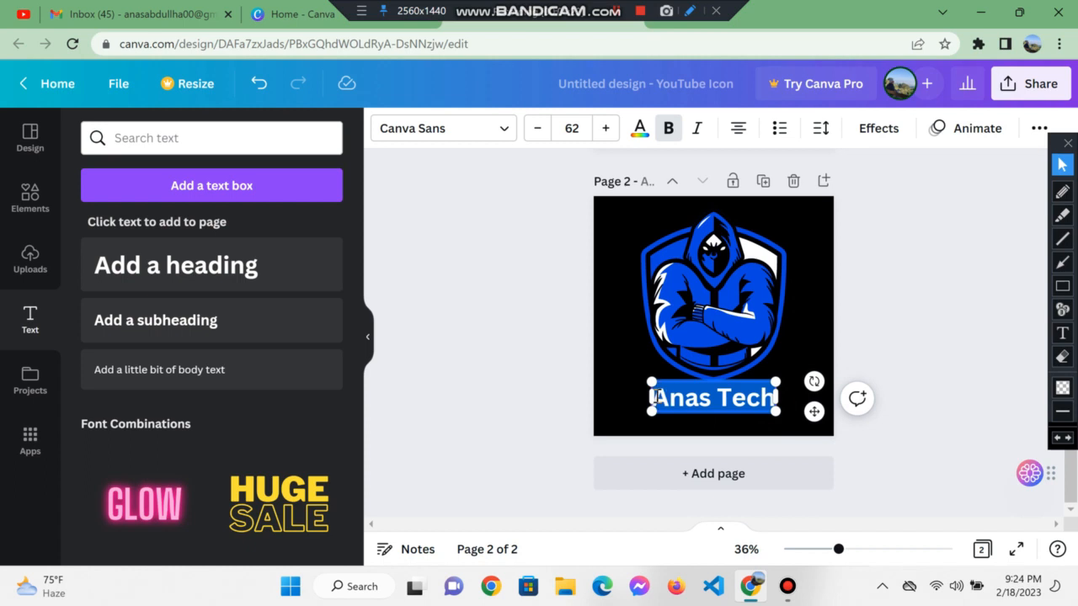
Make the channel name heading italic and set its font to Anton.
{"action": "left_click", "coordinate": [697, 129]}
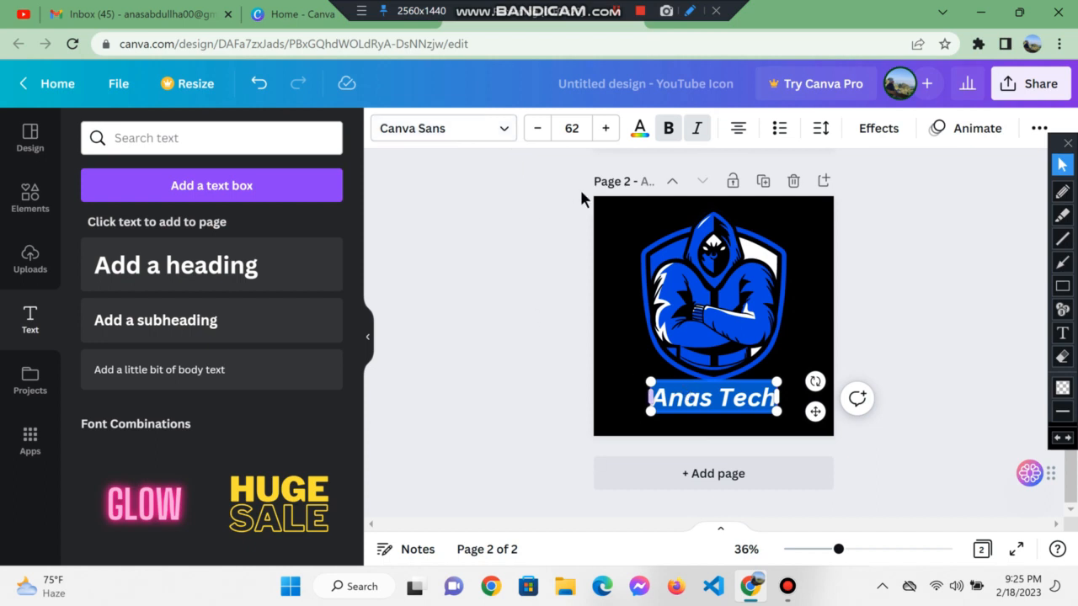
{"action": "left_click", "coordinate": [504, 131]}
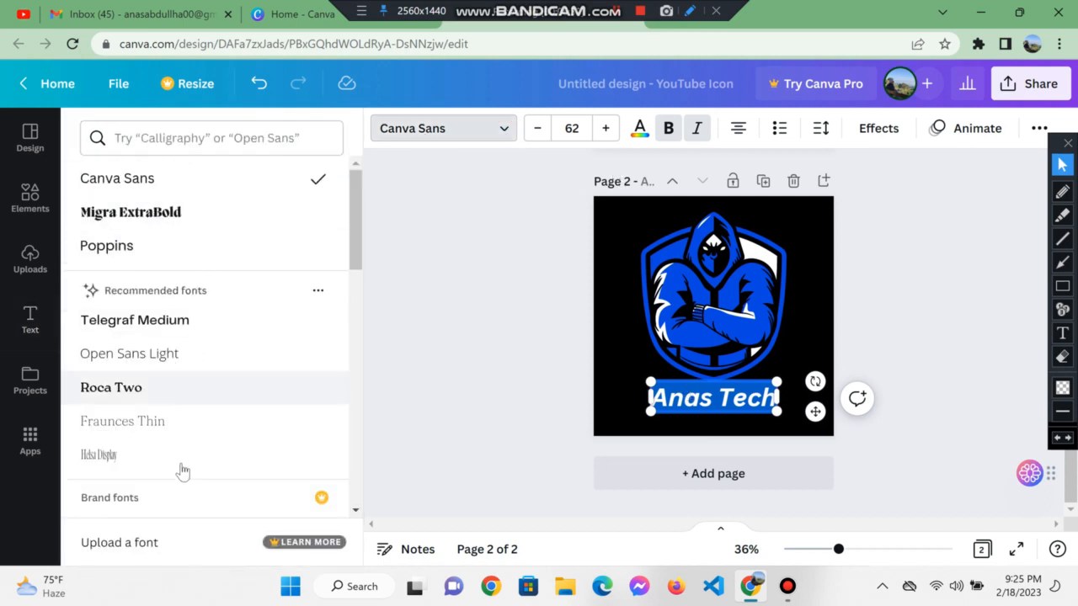
{"action": "scroll", "coordinate": [263, 447], "scroll_direction": "down", "scroll_amount": 2}
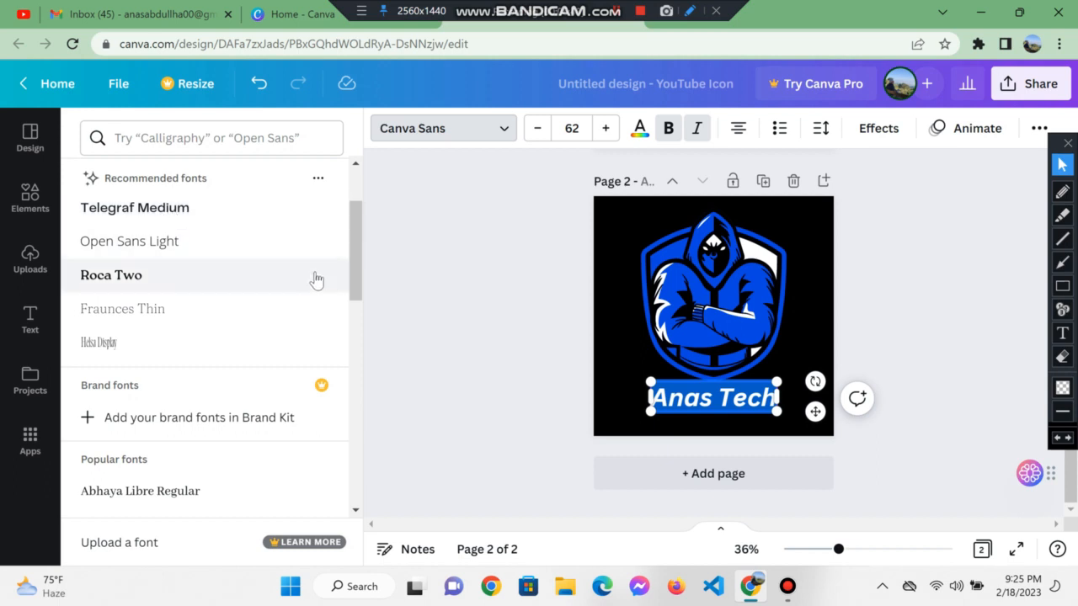
{"action": "scroll", "coordinate": [271, 311], "scroll_direction": "down", "scroll_amount": 5}
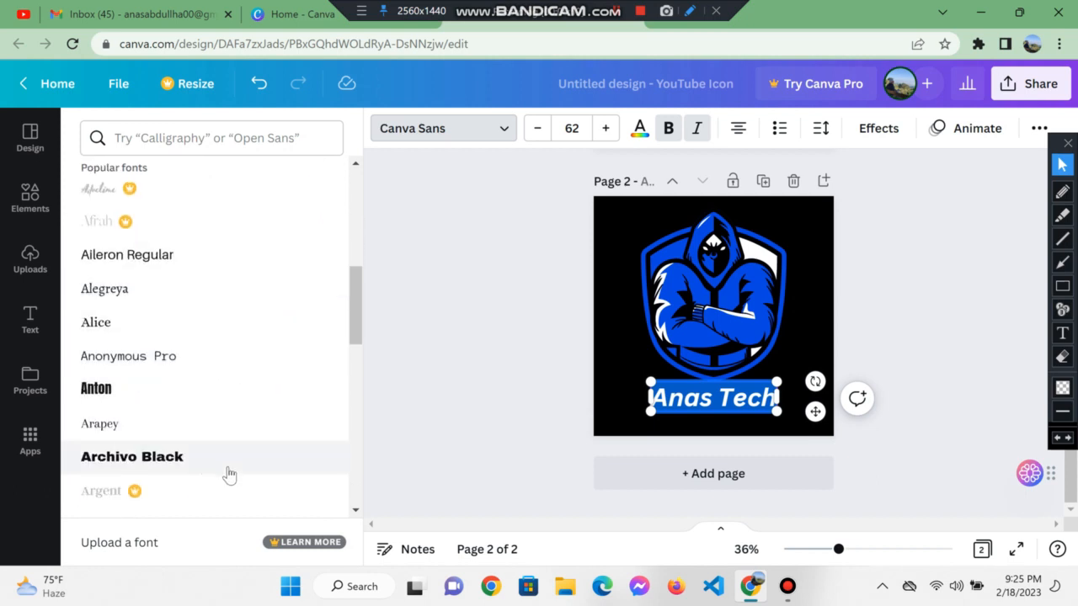
{"action": "left_click", "coordinate": [185, 392]}
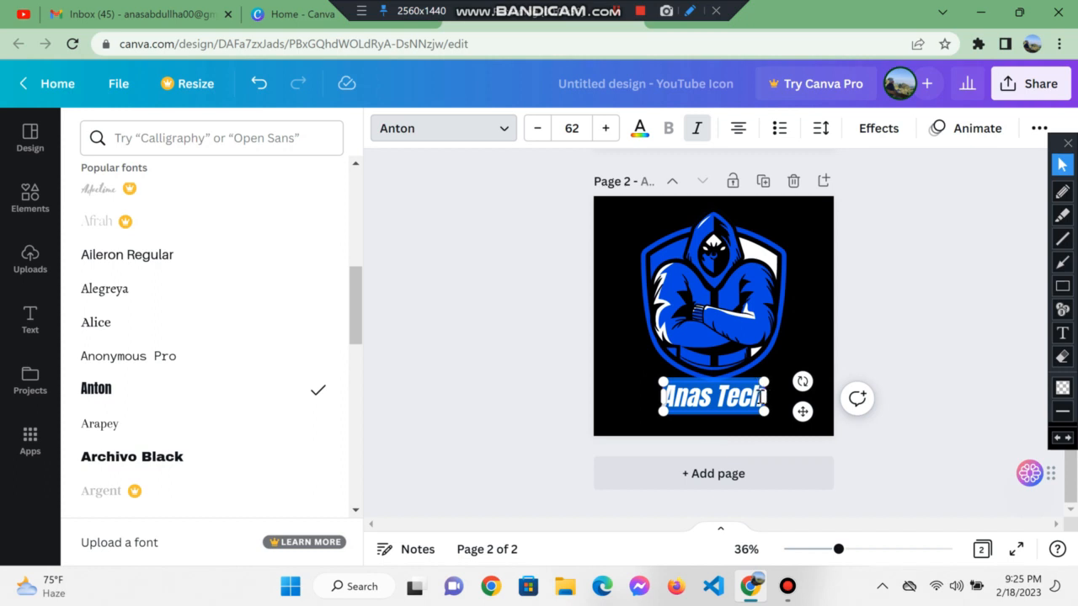
Widen the channel name's text box and enlarge it to a font size of about 77.5, spanning most of the page below the figure.
{"action": "left_click_drag", "start_coordinate": [768, 397], "coordinate": [799, 396]}
{"action": "key", "text": "Escape"}
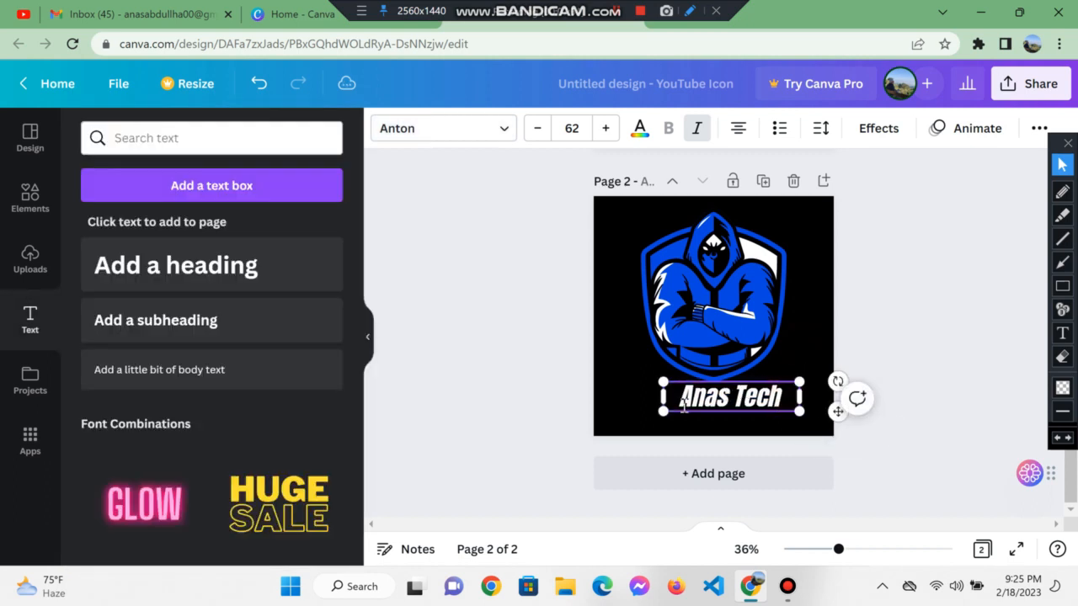
{"action": "left_click_drag", "start_coordinate": [659, 395], "coordinate": [609, 415]}
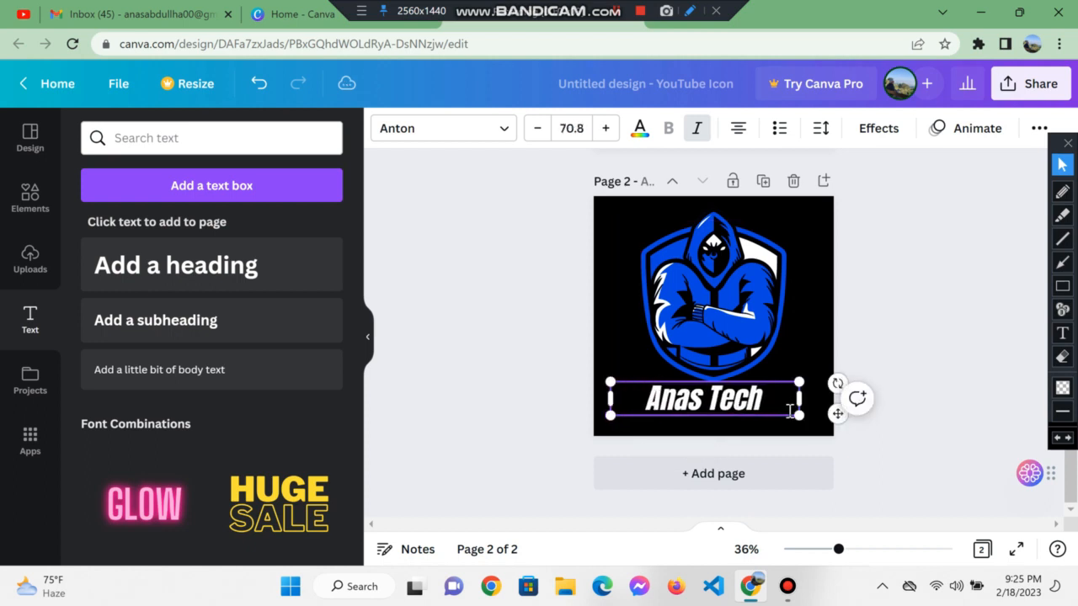
{"action": "left_click_drag", "start_coordinate": [800, 415], "coordinate": [817, 419]}
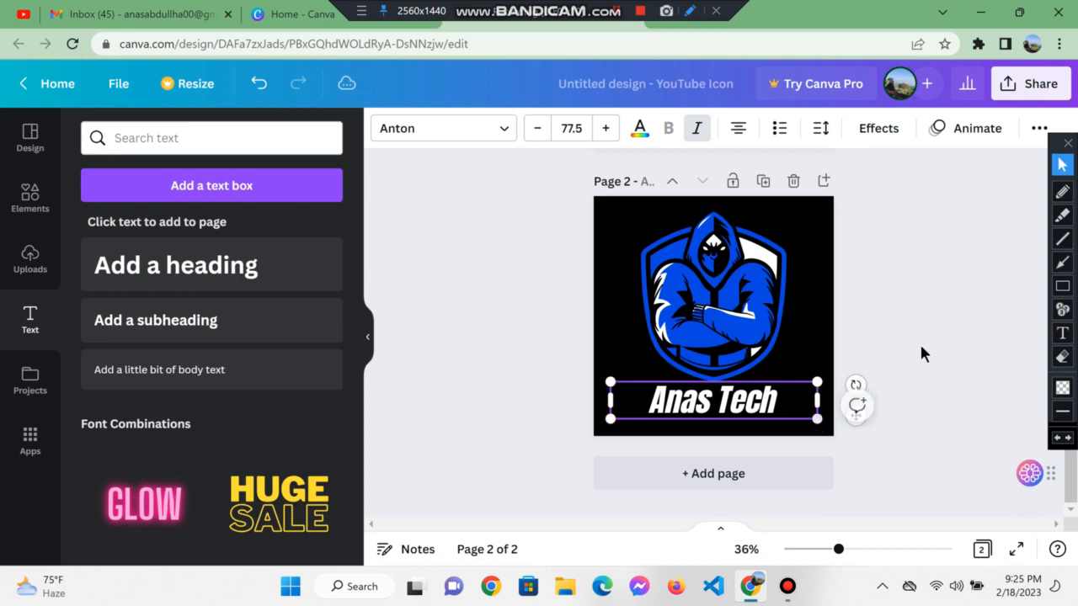
{"action": "left_click", "coordinate": [919, 294]}
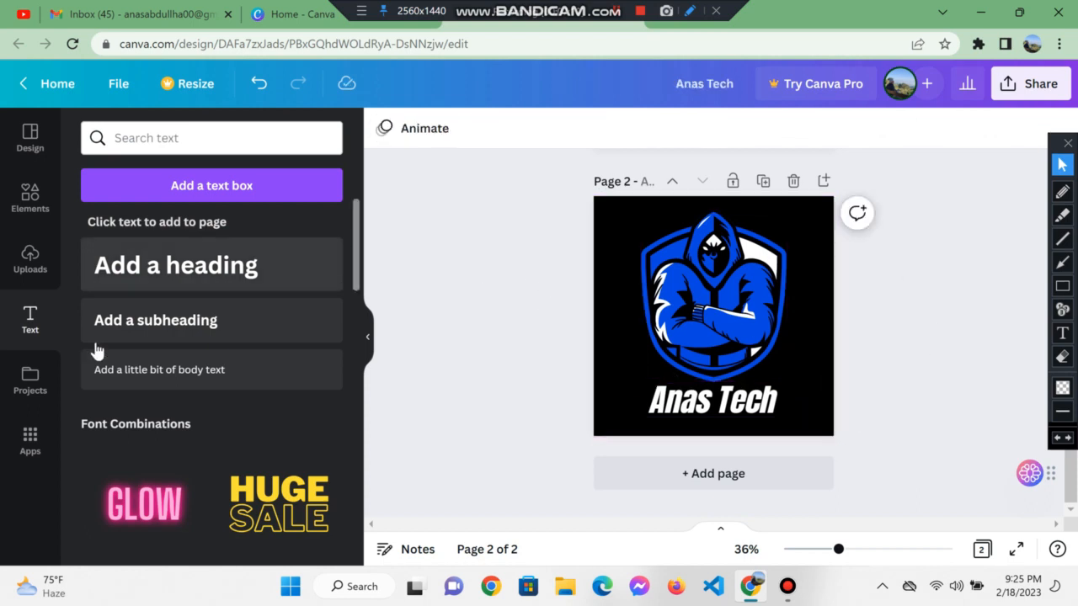
Add a third page to the design and apply the recently used Fauget fashion channel template to it.
{"action": "left_click", "coordinate": [25, 139]}
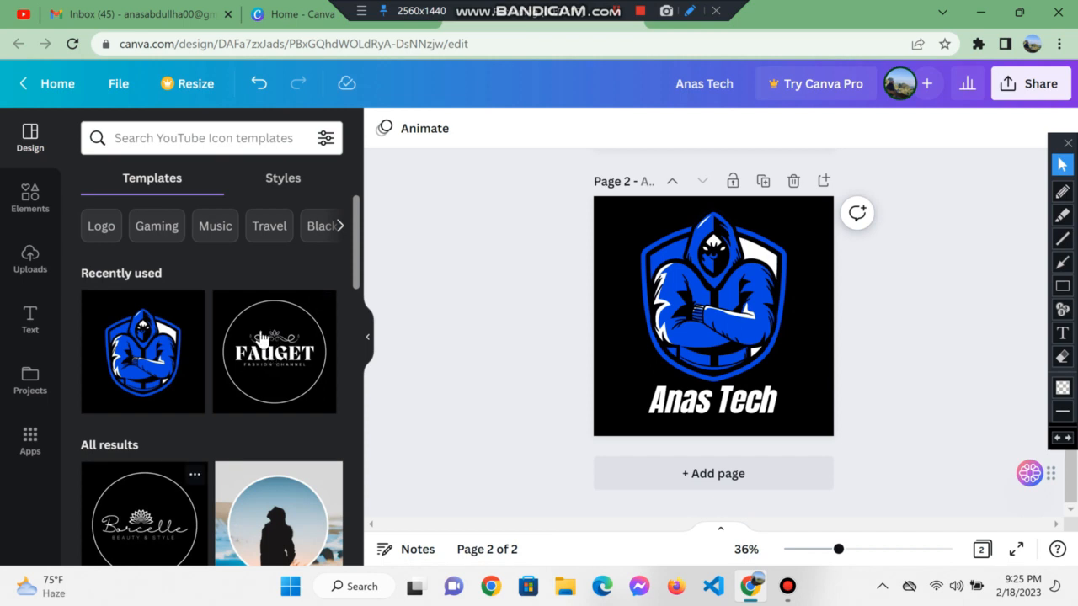
{"action": "scroll", "coordinate": [835, 383], "scroll_direction": "up", "scroll_amount": 2}
{"action": "scroll", "coordinate": [695, 429], "scroll_direction": "down", "scroll_amount": 2}
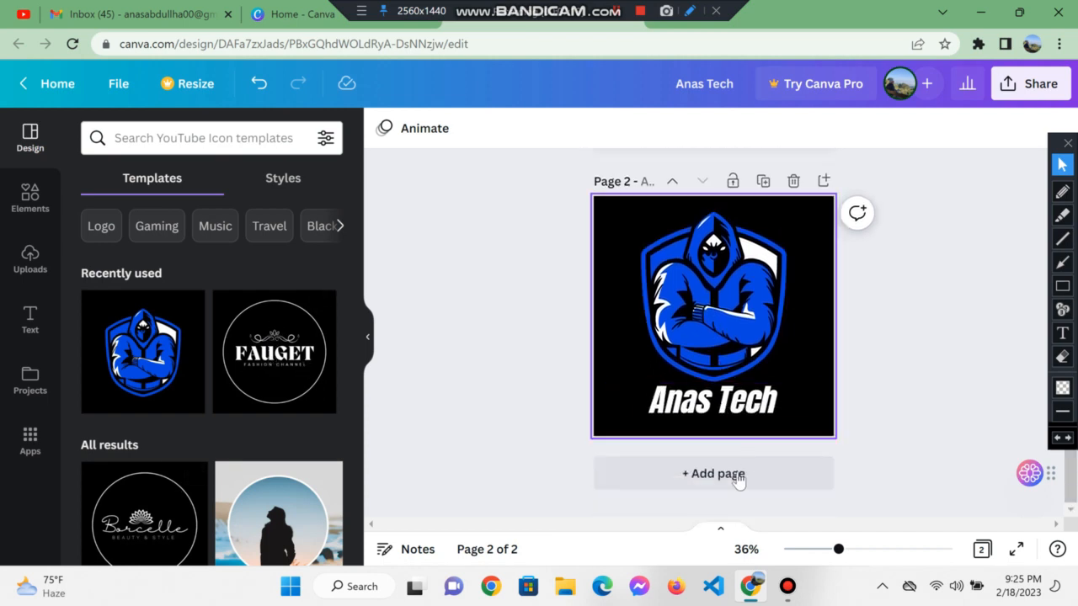
{"action": "left_click", "coordinate": [741, 473]}
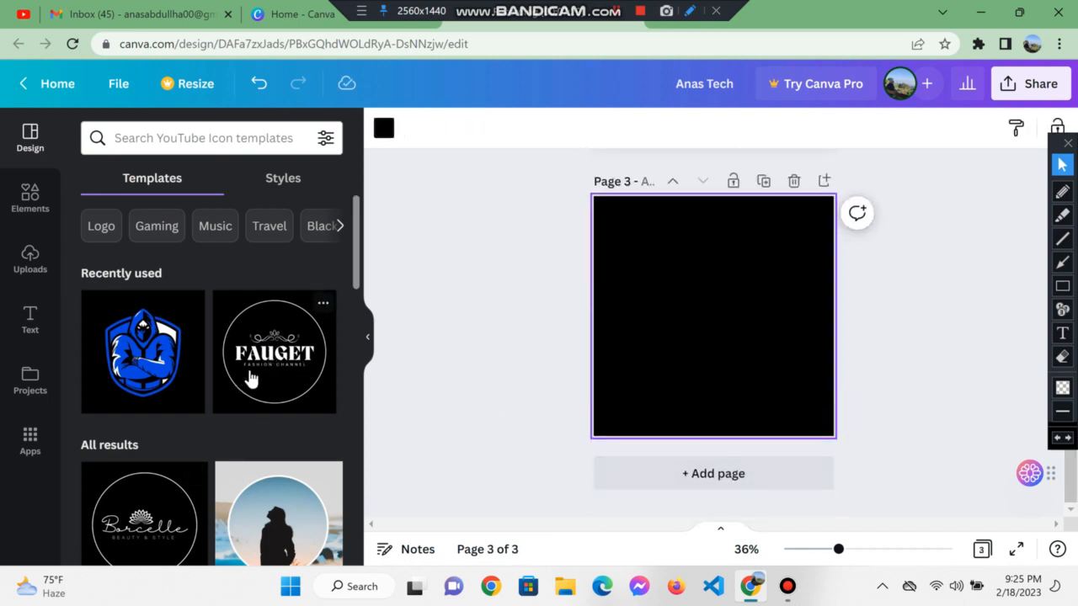
{"action": "left_click", "coordinate": [251, 370]}
Try to move the white circle outline off page 3, and undo the move.
{"action": "left_click", "coordinate": [753, 238]}
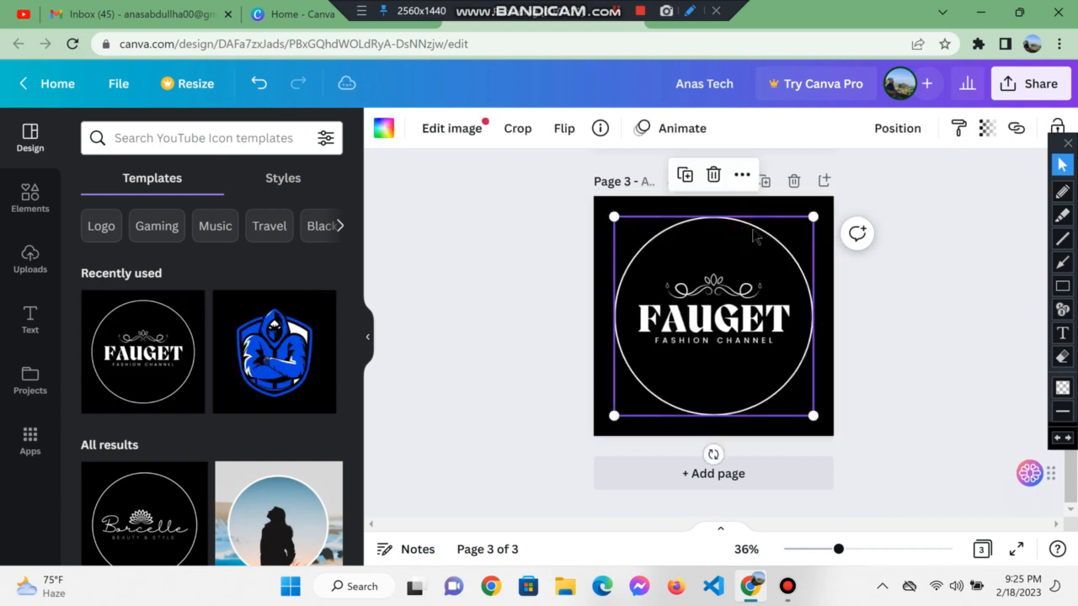
{"action": "left_click_drag", "start_coordinate": [763, 239], "coordinate": [987, 235]}
{"action": "scroll", "coordinate": [859, 336], "scroll_direction": "up", "scroll_amount": 3}
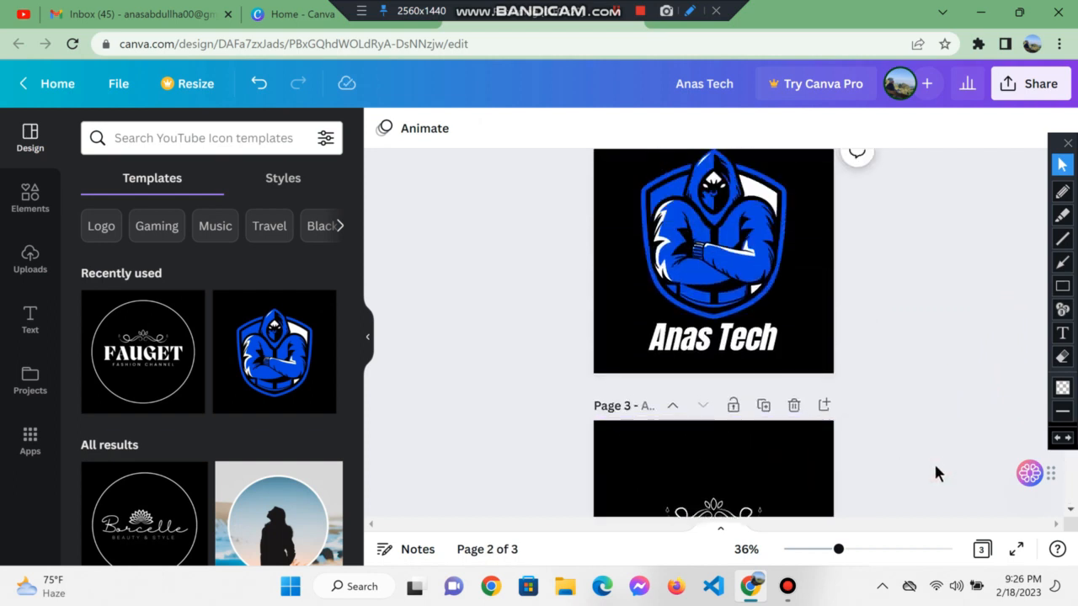
{"action": "scroll", "coordinate": [935, 469], "scroll_direction": "down", "scroll_amount": 5}
{"action": "left_click_drag", "start_coordinate": [914, 345], "coordinate": [950, 415]}
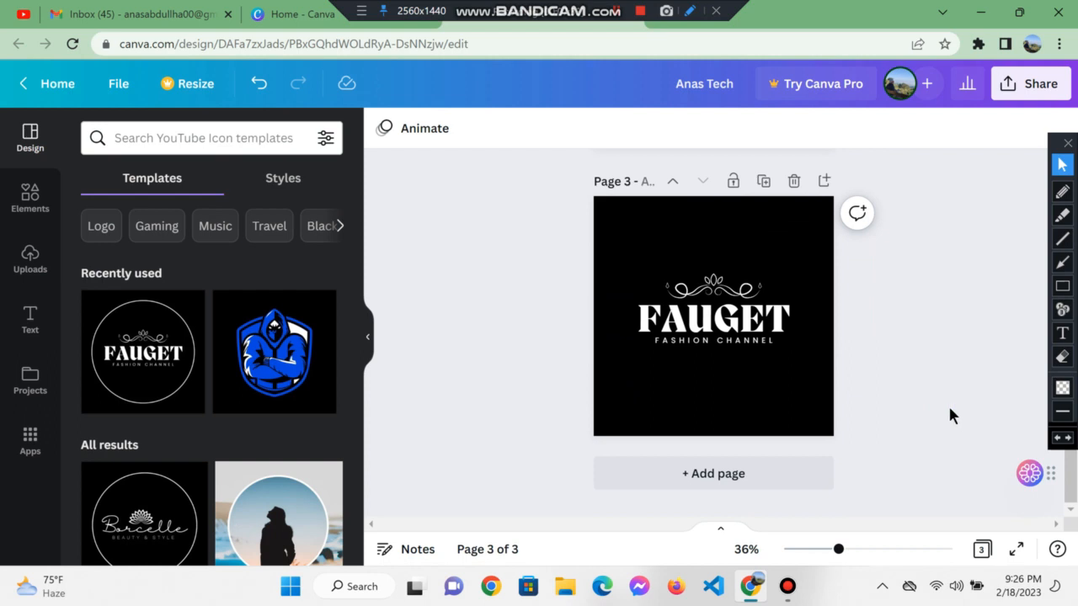
{"action": "key", "text": "ctrl+z"}
Move the white circle outline from page 3 onto page 2, around the blue hooded figure.
{"action": "left_click", "coordinate": [712, 223]}
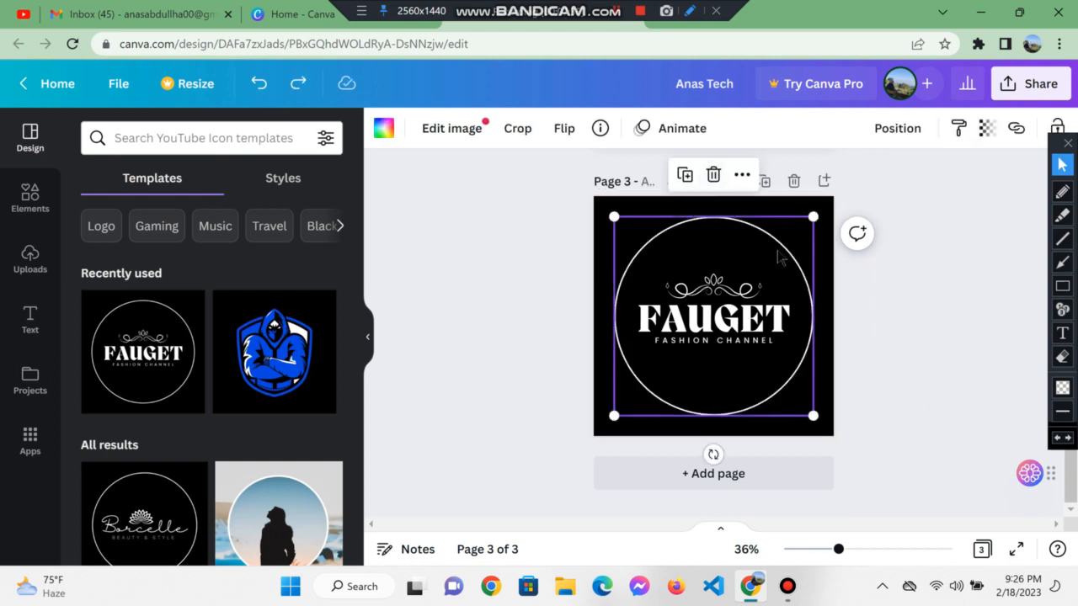
{"action": "left_click_drag", "start_coordinate": [780, 257], "coordinate": [775, 187]}
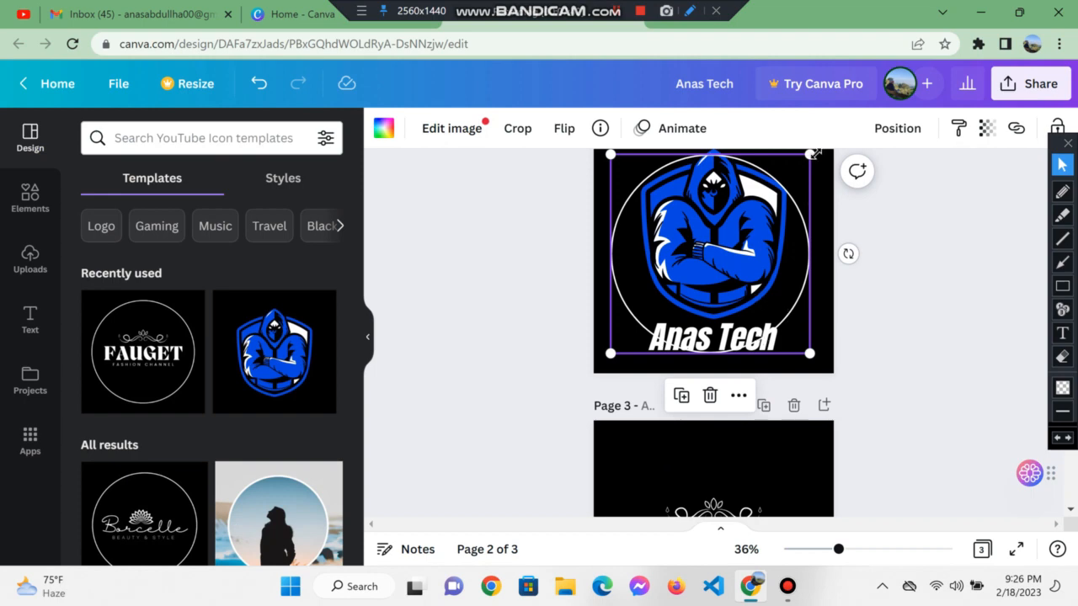
{"action": "scroll", "coordinate": [816, 311], "scroll_direction": "up", "scroll_amount": 2}
{"action": "scroll", "coordinate": [781, 340], "scroll_direction": "down", "scroll_amount": 1}
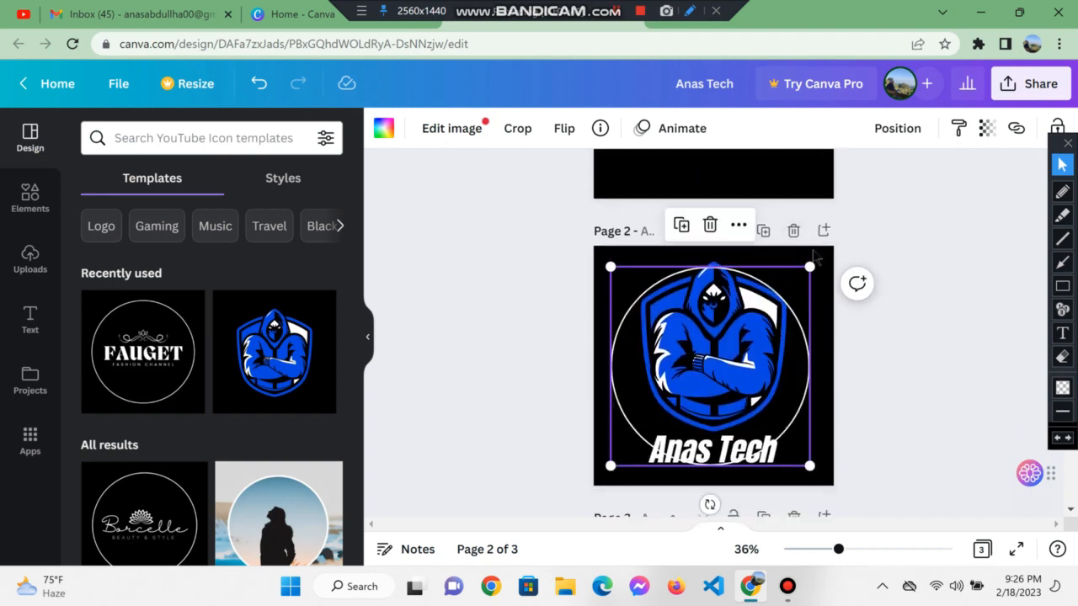
Enlarge the white circle outline to nearly the full width of page 2 and centre it around the figure and channel name.
{"action": "left_click_drag", "start_coordinate": [814, 262], "coordinate": [830, 246]}
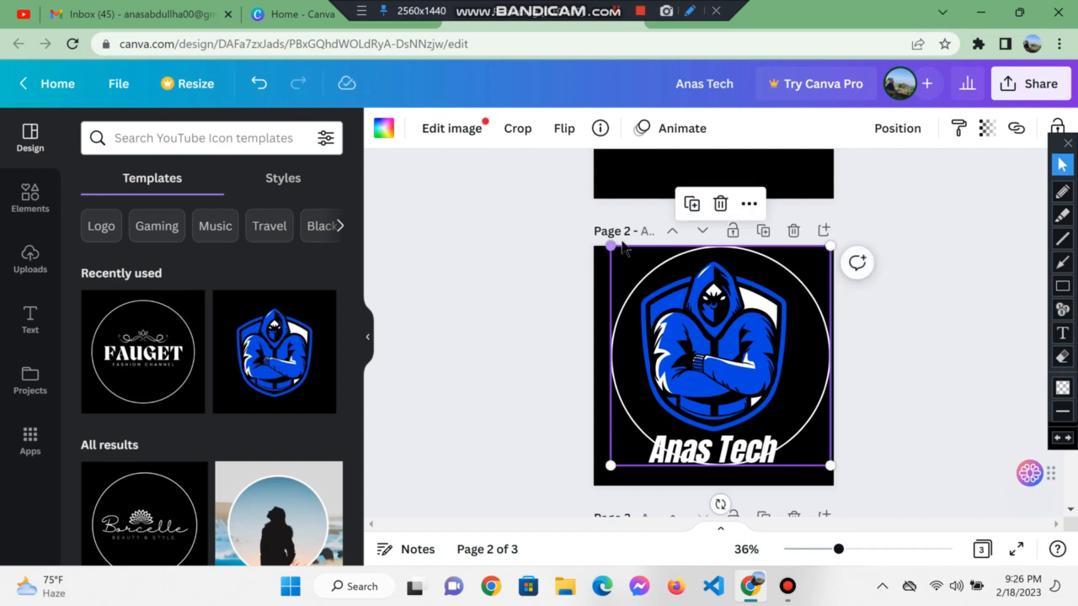
{"action": "left_click_drag", "start_coordinate": [609, 244], "coordinate": [587, 239]}
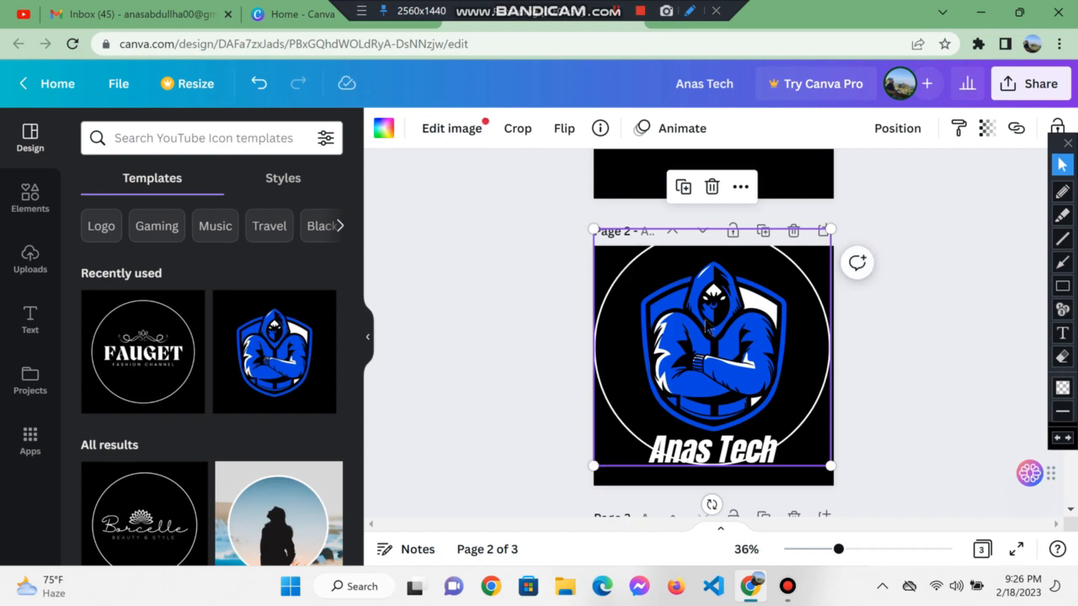
{"action": "left_click_drag", "start_coordinate": [627, 345], "coordinate": [623, 358]}
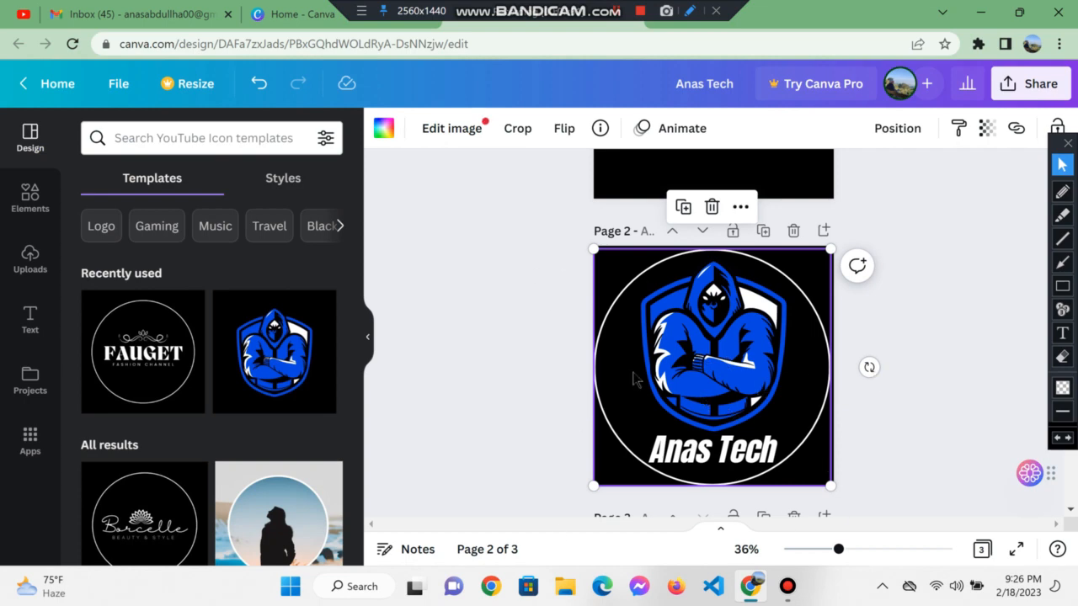
Delete the two Fauget template pages, keeping only the page with the circled hooded figure logo.
{"action": "scroll", "coordinate": [705, 379], "scroll_direction": "down", "scroll_amount": 3}
{"action": "scroll", "coordinate": [705, 379], "scroll_direction": "up", "scroll_amount": 3}
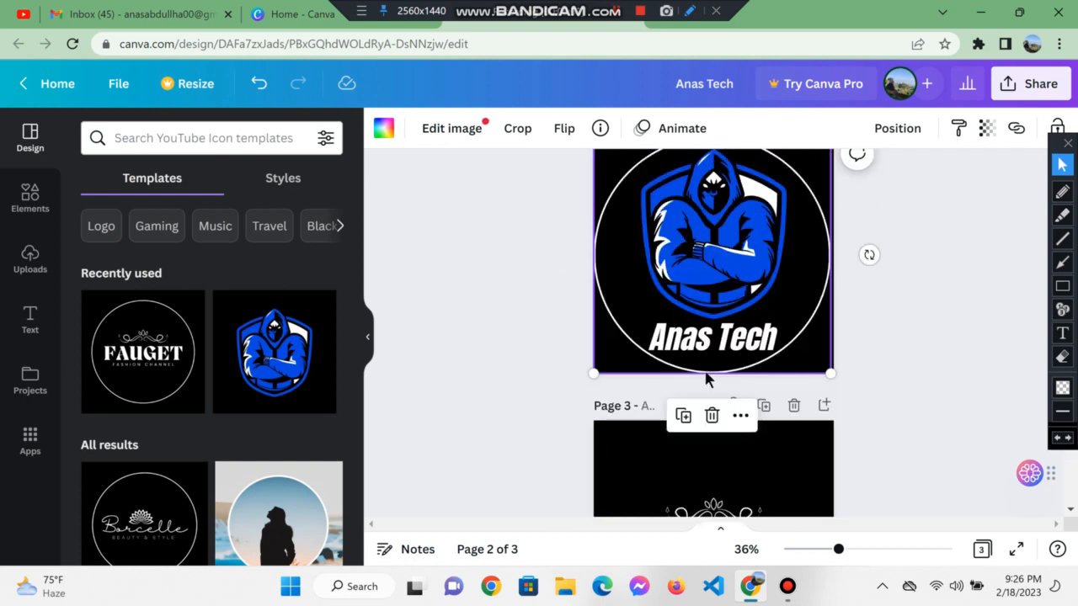
{"action": "scroll", "coordinate": [705, 379], "scroll_direction": "down", "scroll_amount": 3}
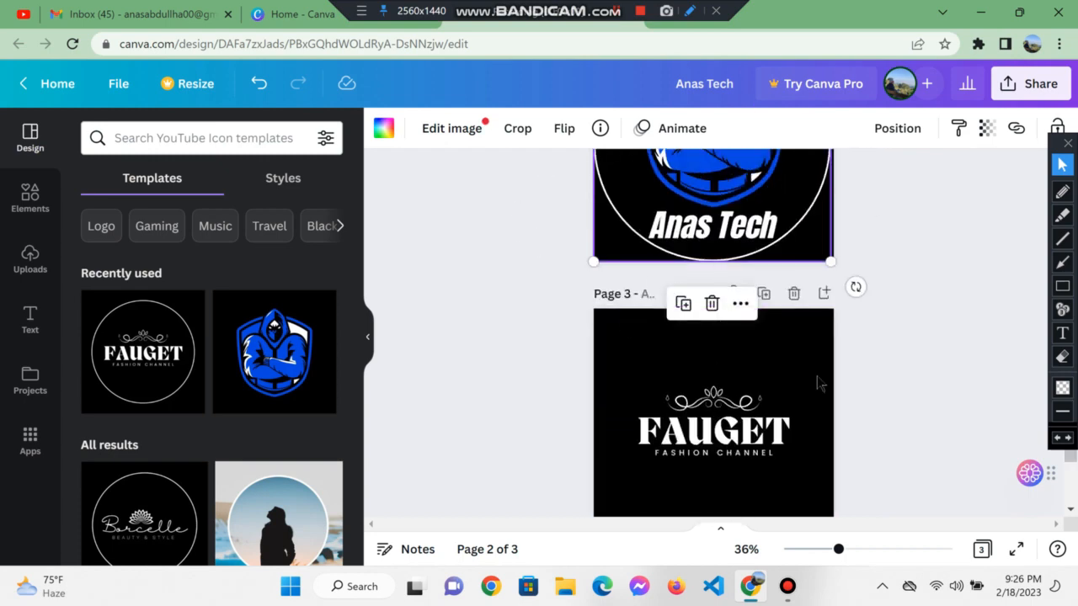
{"action": "scroll", "coordinate": [850, 303], "scroll_direction": "up", "scroll_amount": 2}
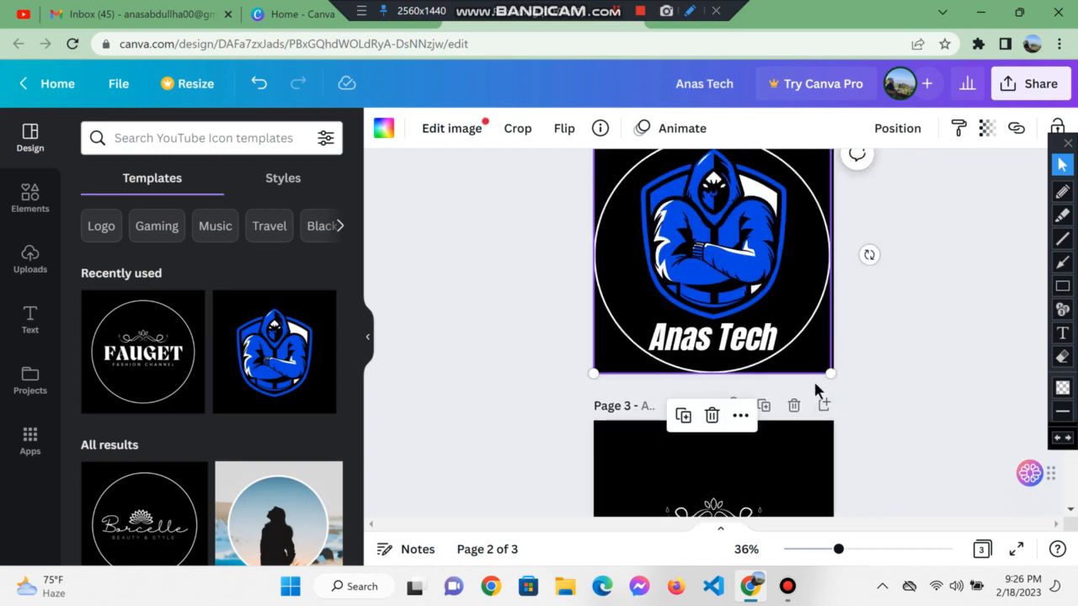
{"action": "left_click", "coordinate": [793, 425]}
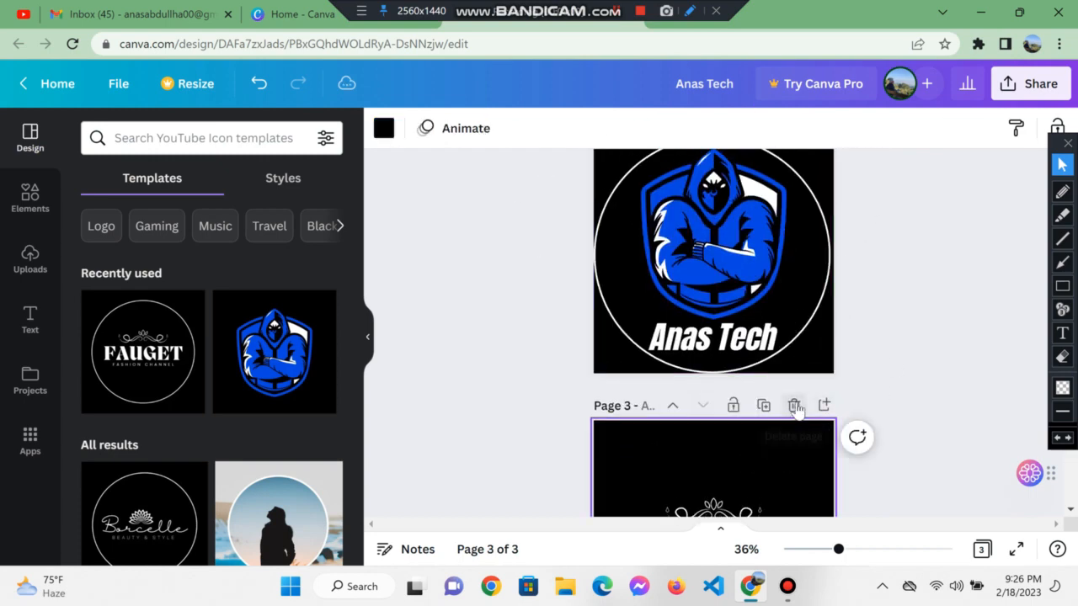
{"action": "left_click", "coordinate": [794, 405]}
{"action": "scroll", "coordinate": [833, 370], "scroll_direction": "up", "scroll_amount": 5}
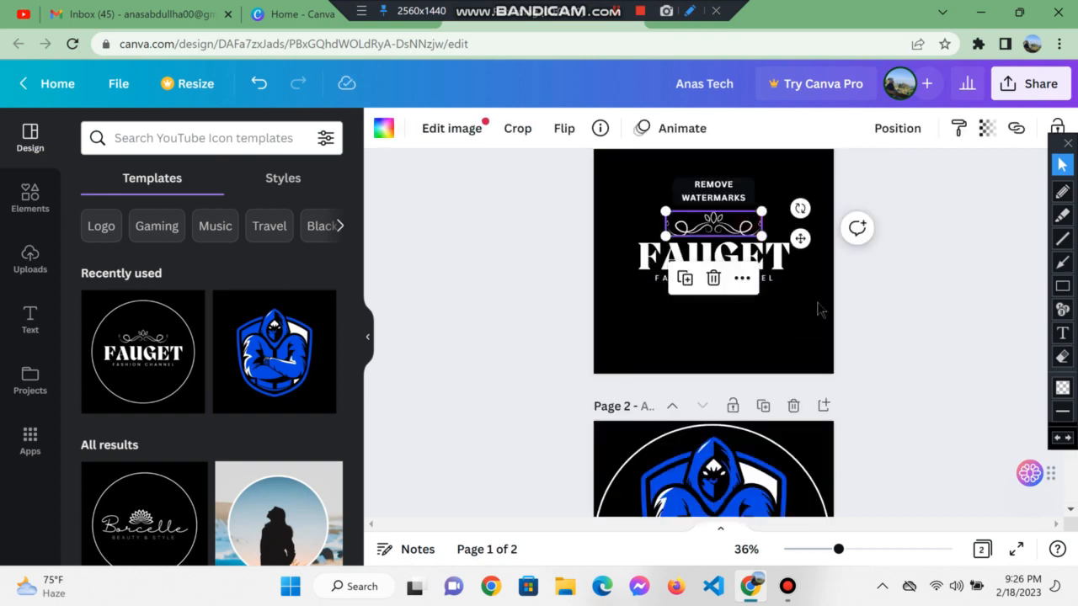
{"action": "left_click", "coordinate": [794, 185]}
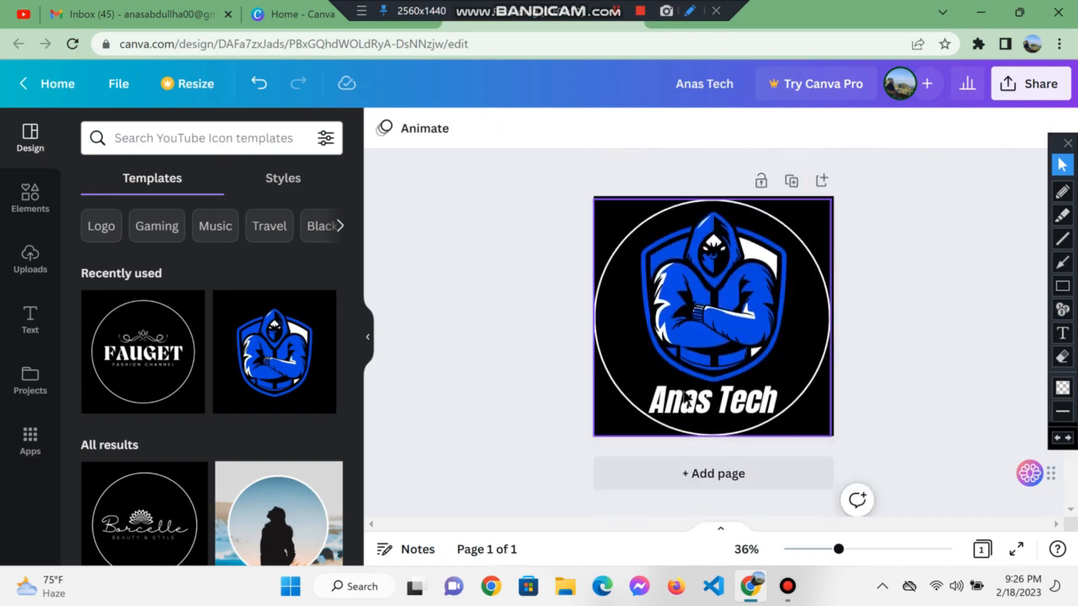
{"action": "left_click", "coordinate": [766, 406]}
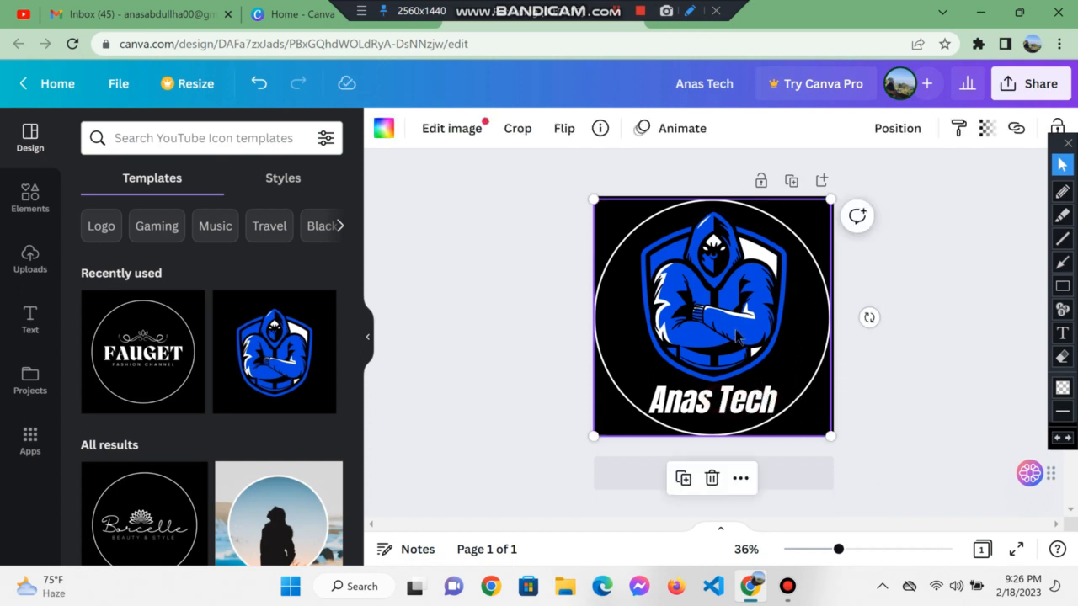
{"action": "left_click", "coordinate": [917, 362]}
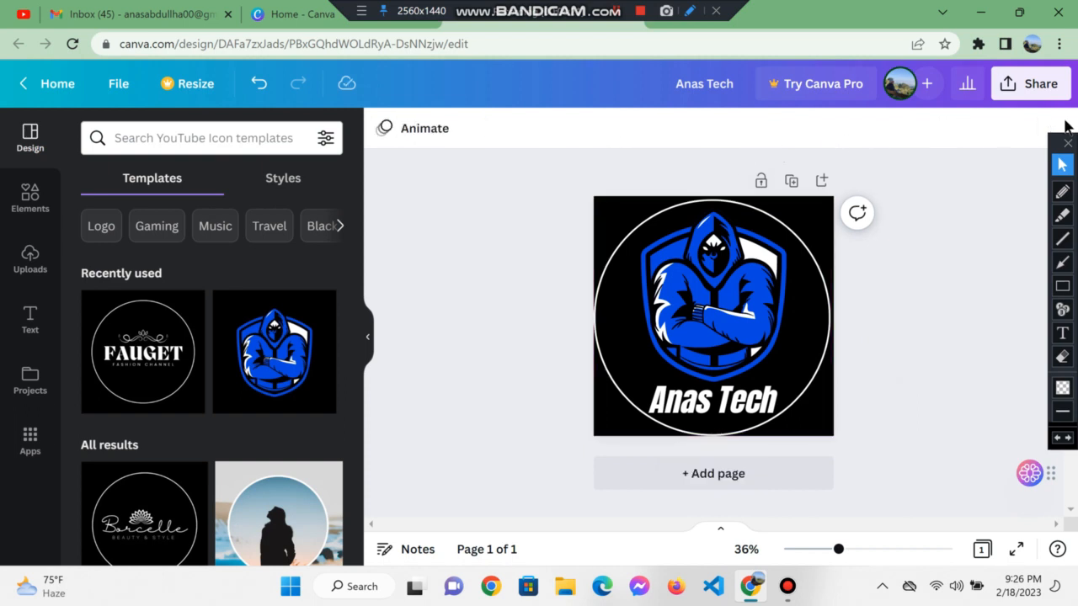
Download the finished logo design as a PNG file.
{"action": "left_click", "coordinate": [1019, 89]}
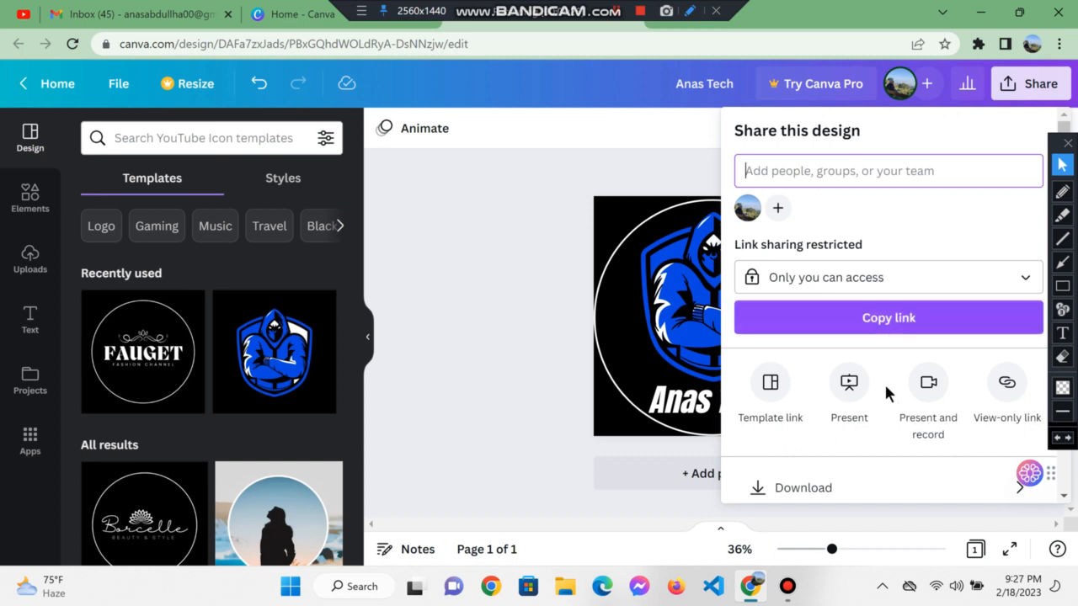
{"action": "scroll", "coordinate": [884, 383], "scroll_direction": "down", "scroll_amount": 2}
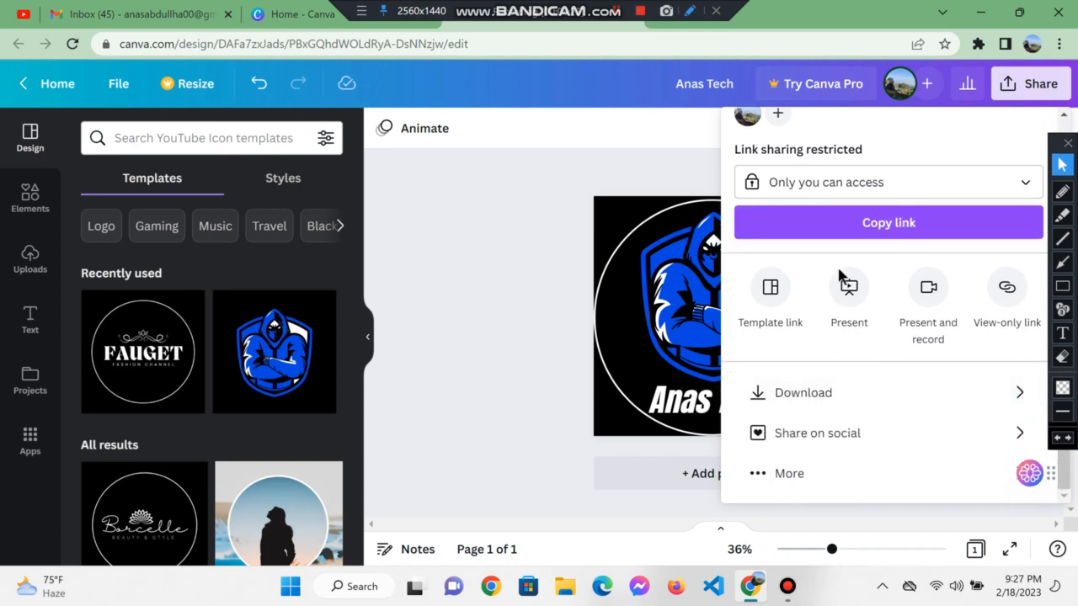
{"action": "left_click", "coordinate": [834, 394]}
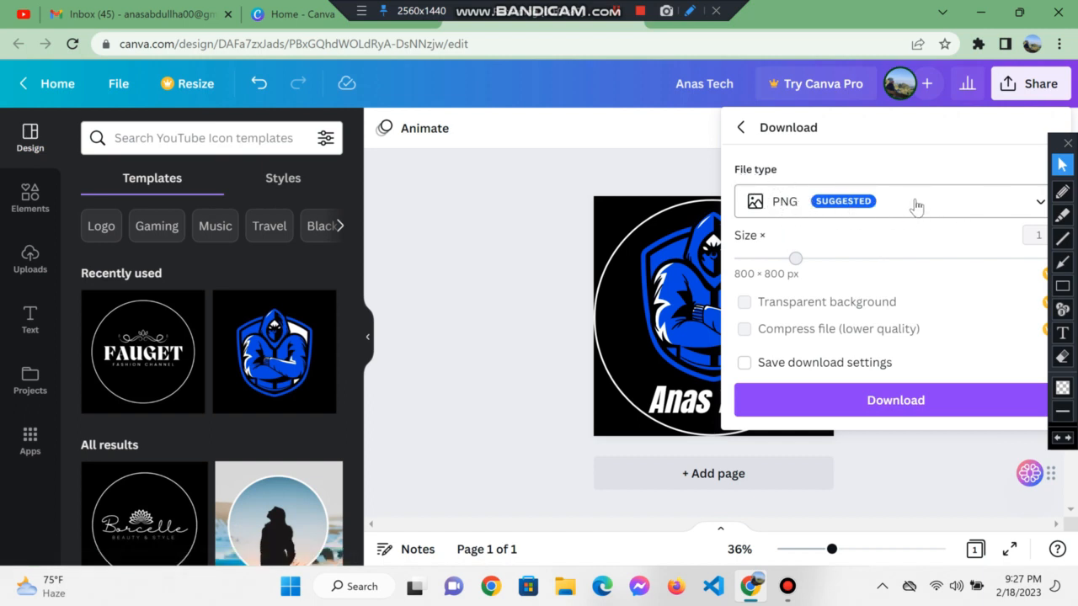
{"action": "left_click", "coordinate": [982, 211]}
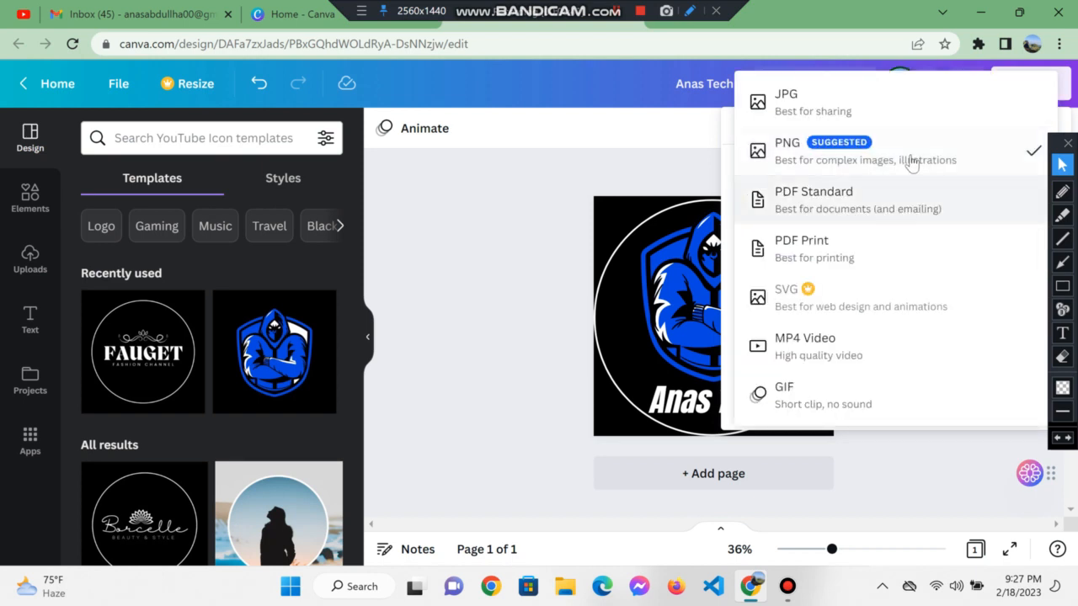
{"action": "left_click", "coordinate": [813, 116]}
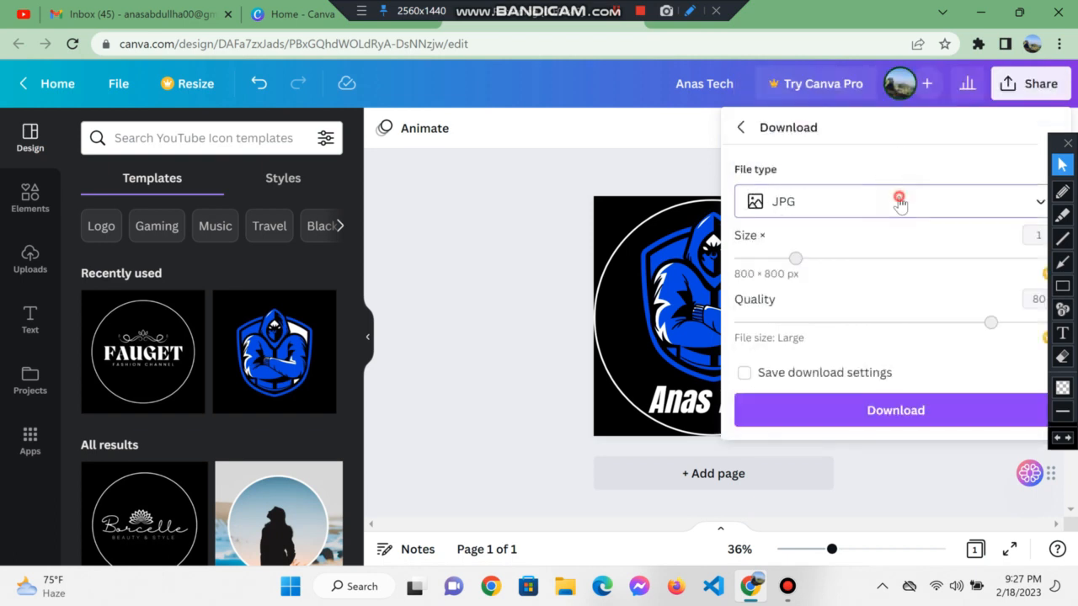
{"action": "left_click", "coordinate": [897, 199]}
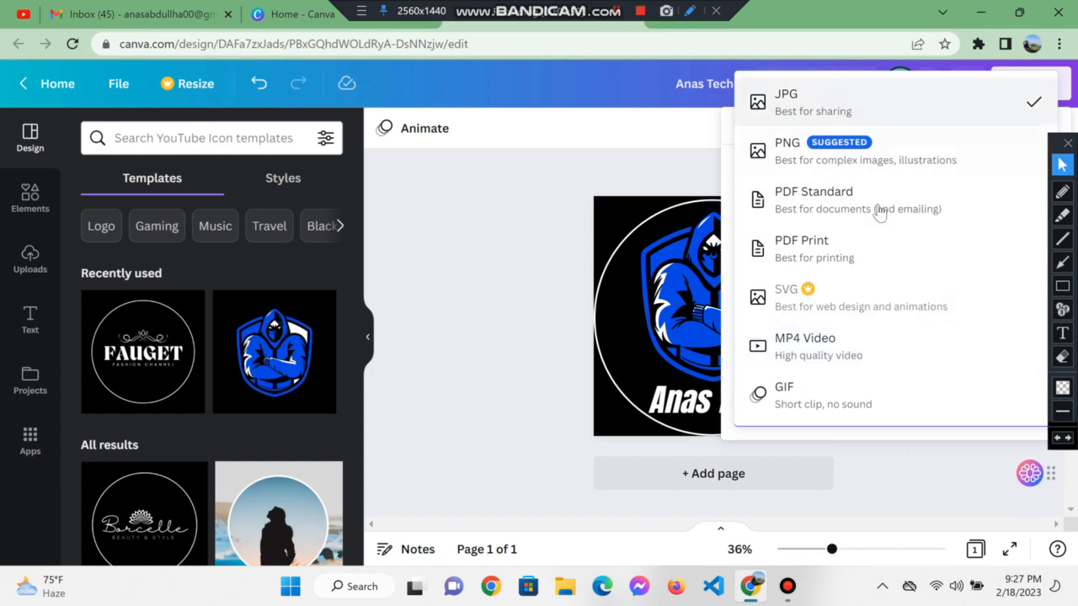
{"action": "left_click", "coordinate": [823, 166]}
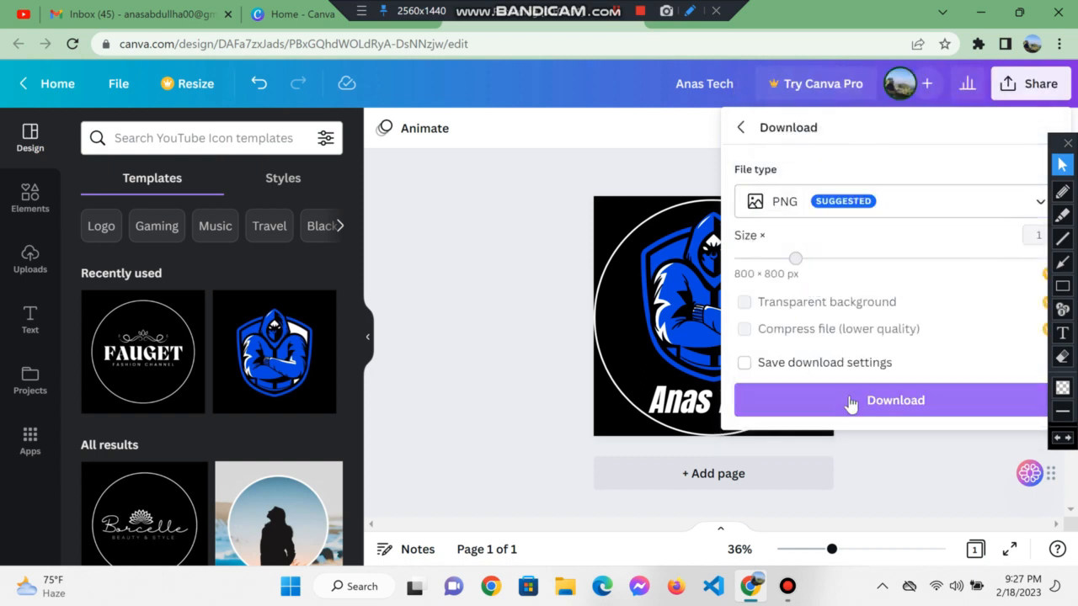
{"action": "left_click", "coordinate": [852, 400]}
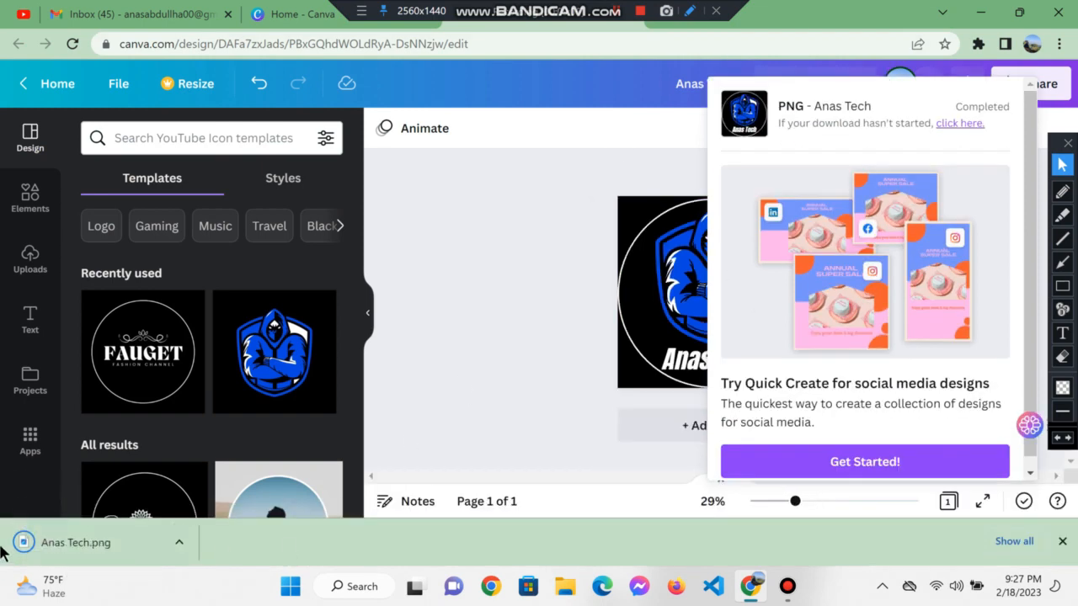
Open the downloaded PNG in the image viewer to inspect the logo, and close the viewer.
{"action": "left_click", "coordinate": [69, 543]}
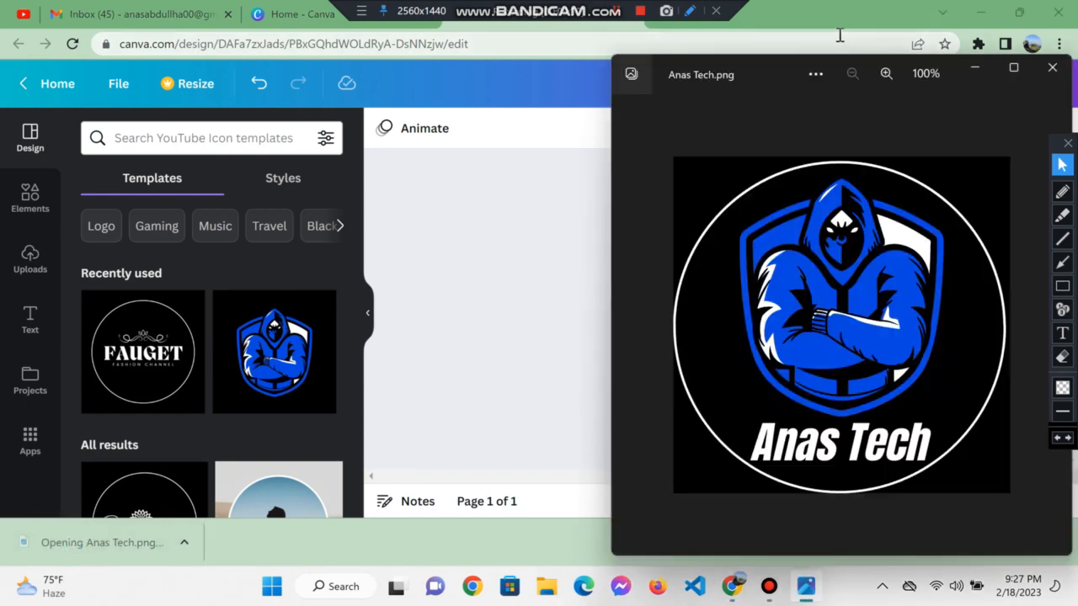
{"action": "left_click_drag", "start_coordinate": [765, 73], "coordinate": [431, 67]}
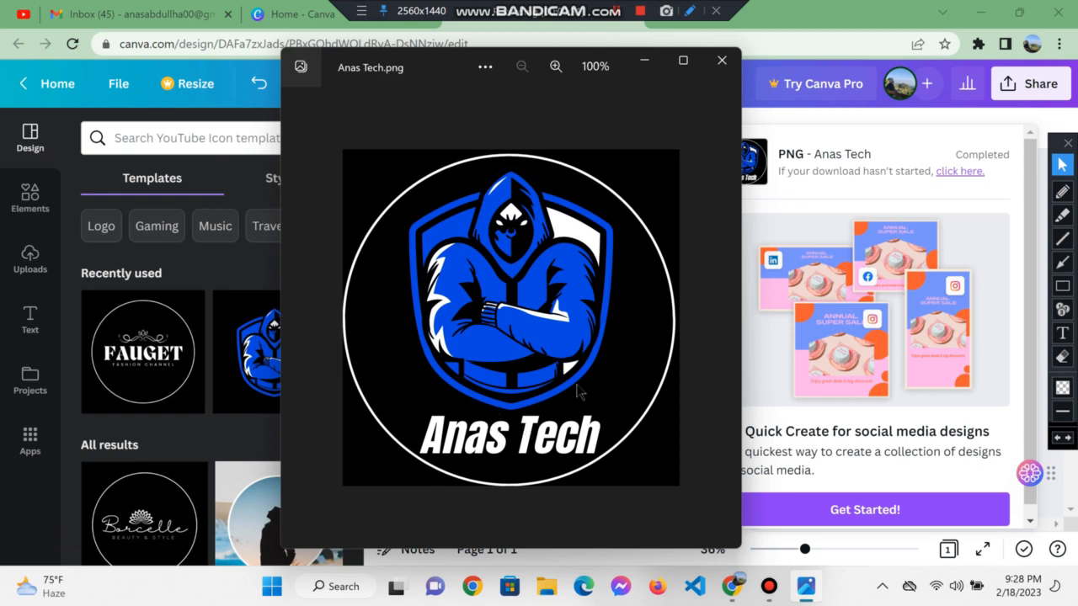
{"action": "left_click", "coordinate": [722, 61]}
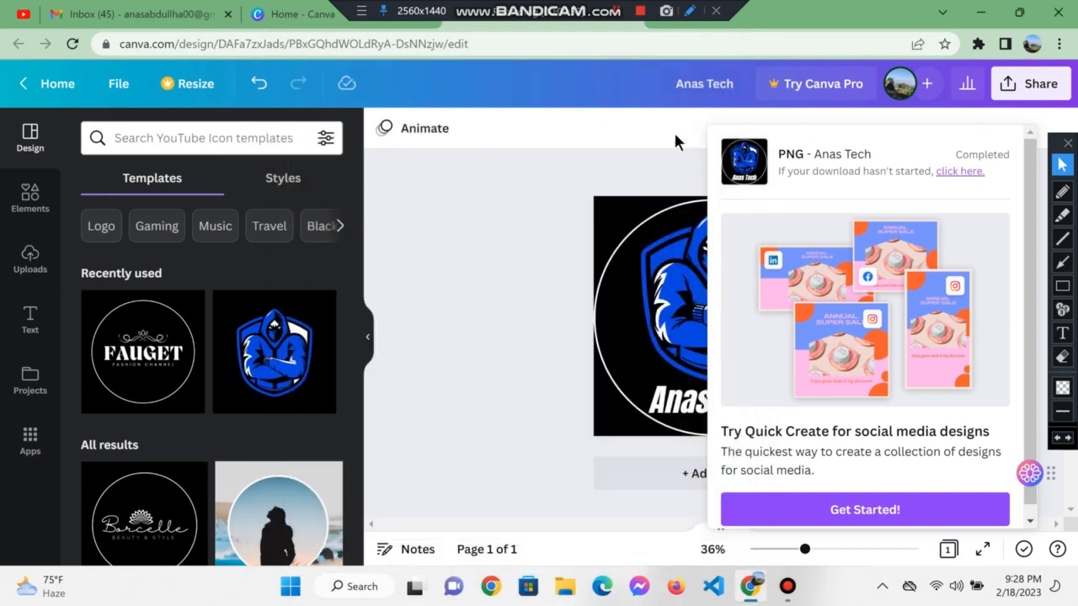
Leave the finished design for the home page and dismiss the Canva Docs introduction.
{"action": "left_click", "coordinate": [519, 177]}
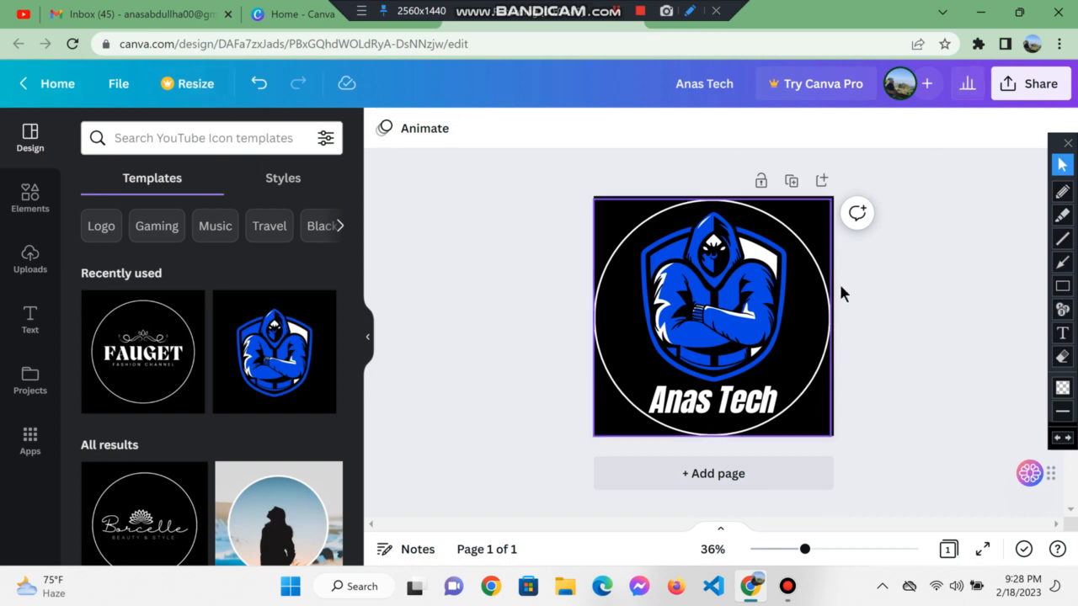
{"action": "left_click", "coordinate": [47, 85]}
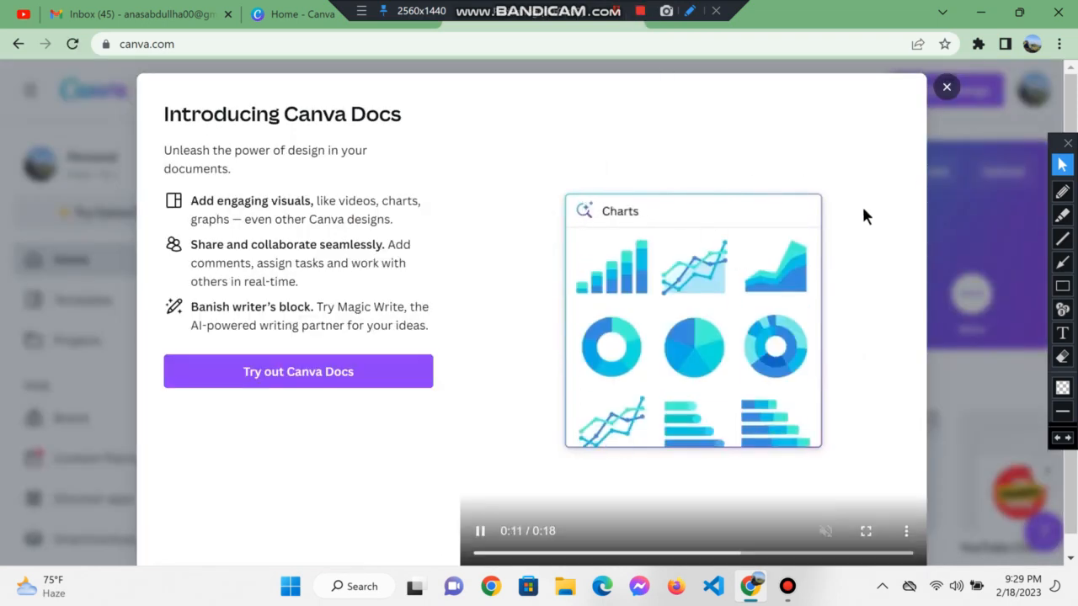
{"action": "left_click", "coordinate": [946, 90]}
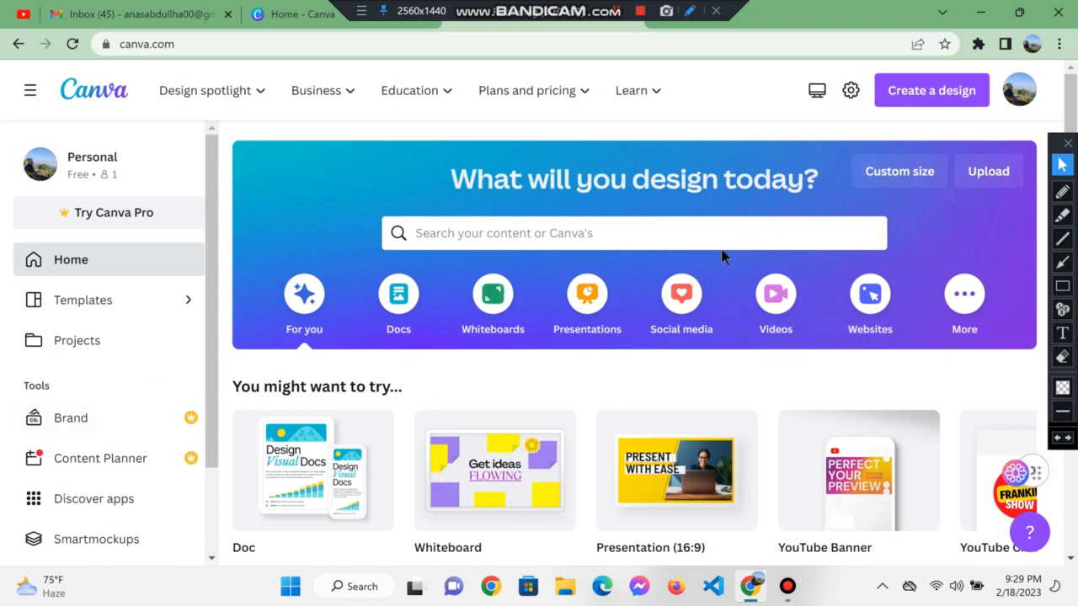
Examine the custom size width and height fields for a new design, and close them without creating one.
{"action": "left_click", "coordinate": [895, 177]}
{"action": "left_click", "coordinate": [689, 252]}
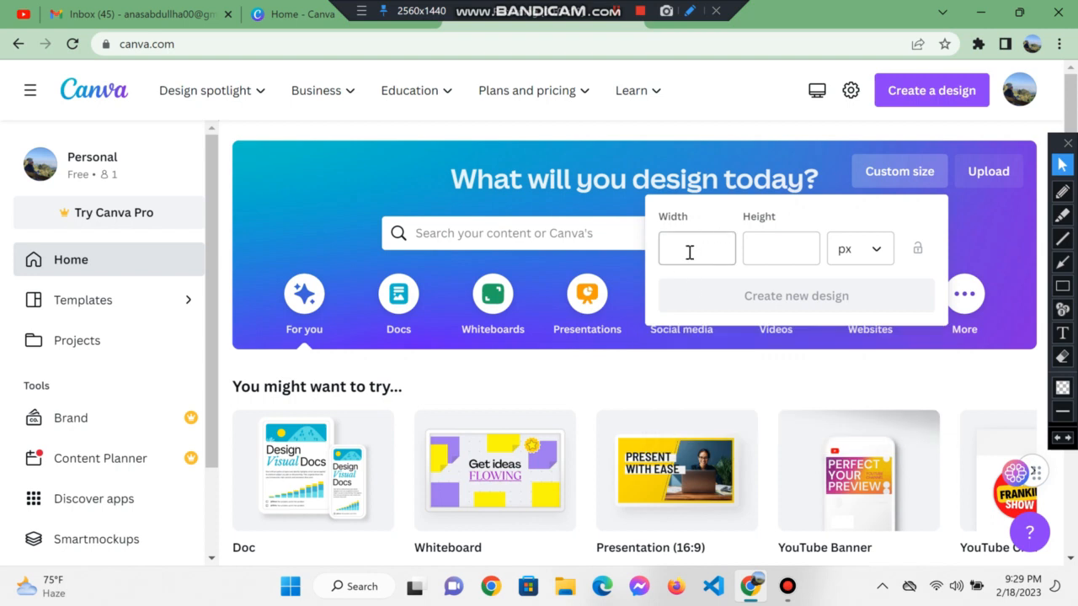
{"action": "left_click", "coordinate": [689, 253]}
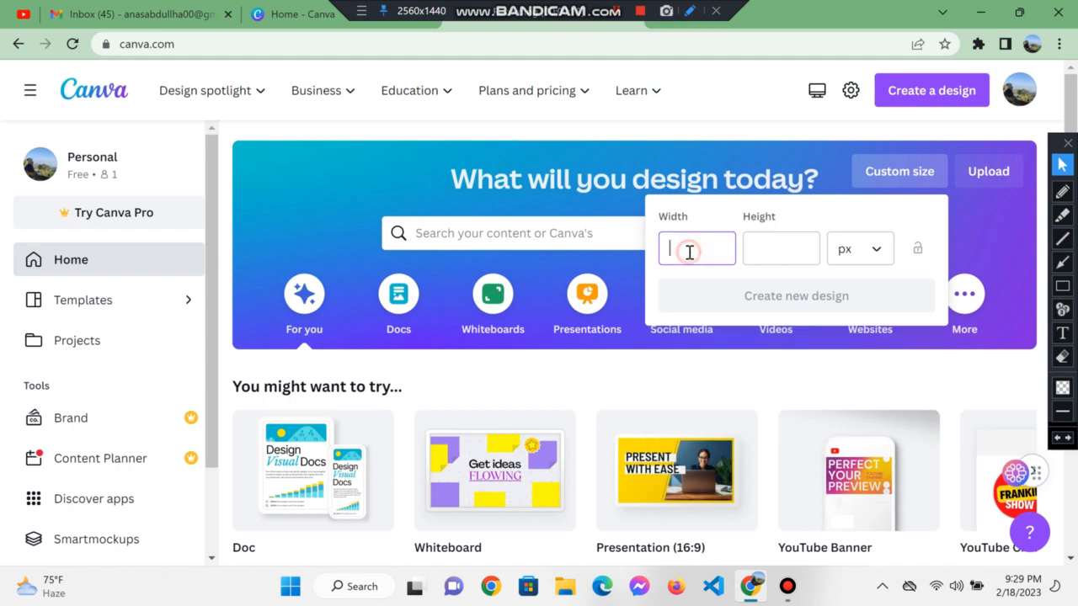
{"action": "left_click", "coordinate": [804, 257]}
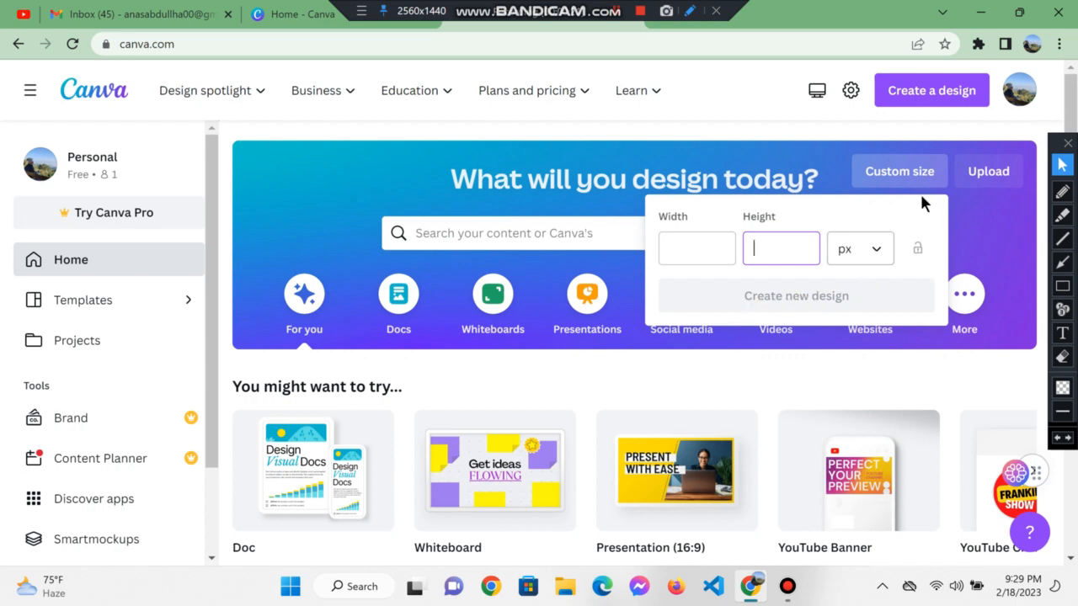
{"action": "left_click", "coordinate": [847, 167]}
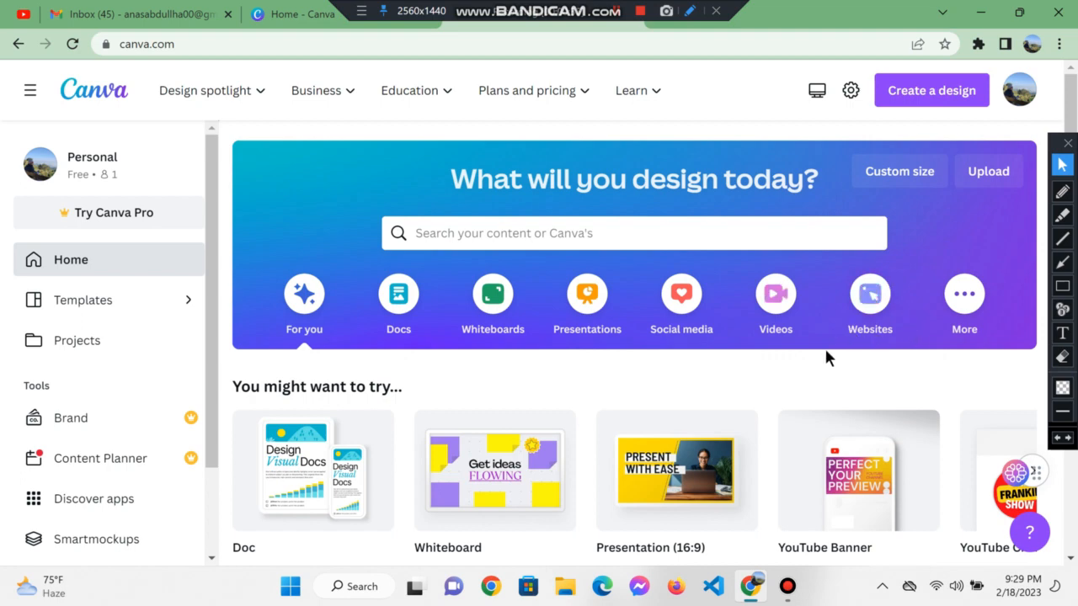
Browse the additional design types and their template categories on the home page, from infographics to book covers.
{"action": "left_click", "coordinate": [969, 293]}
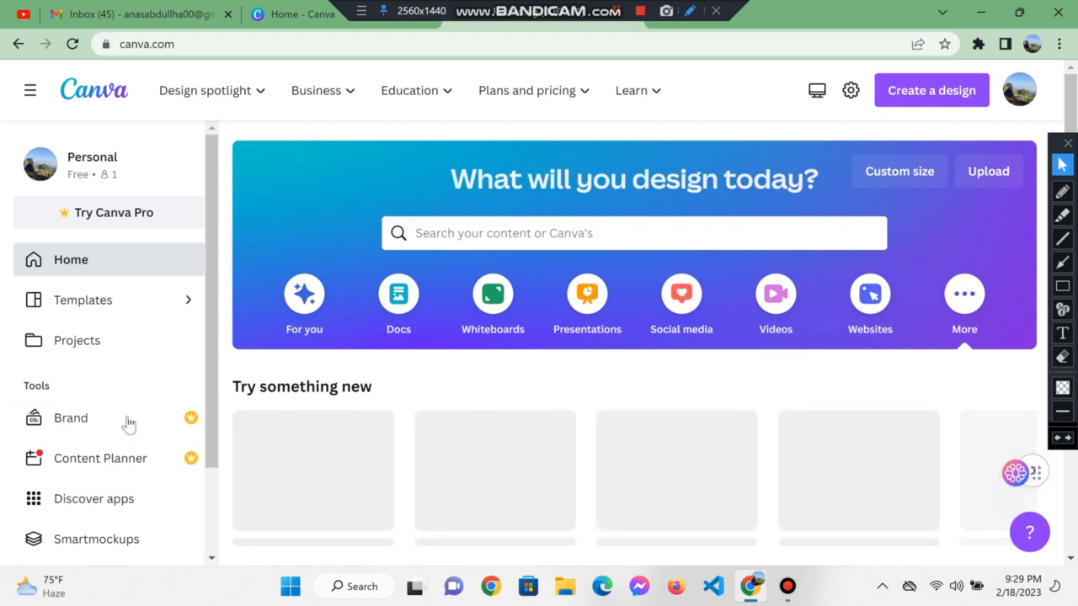
{"action": "scroll", "coordinate": [671, 429], "scroll_direction": "down", "scroll_amount": 2}
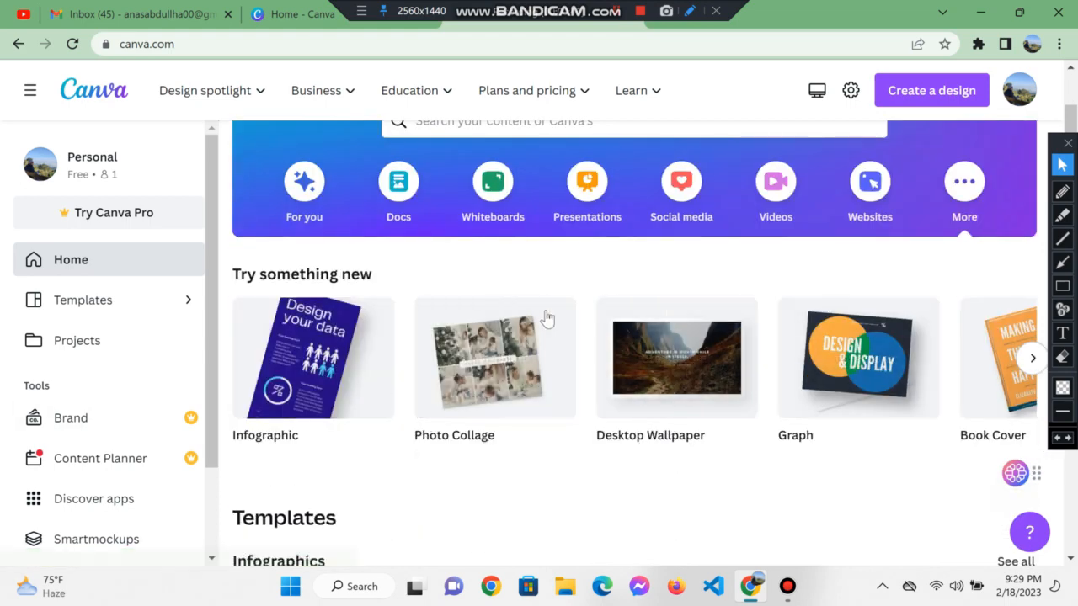
{"action": "scroll", "coordinate": [584, 354], "scroll_direction": "down", "scroll_amount": 2}
{"action": "scroll", "coordinate": [506, 337], "scroll_direction": "down", "scroll_amount": 4}
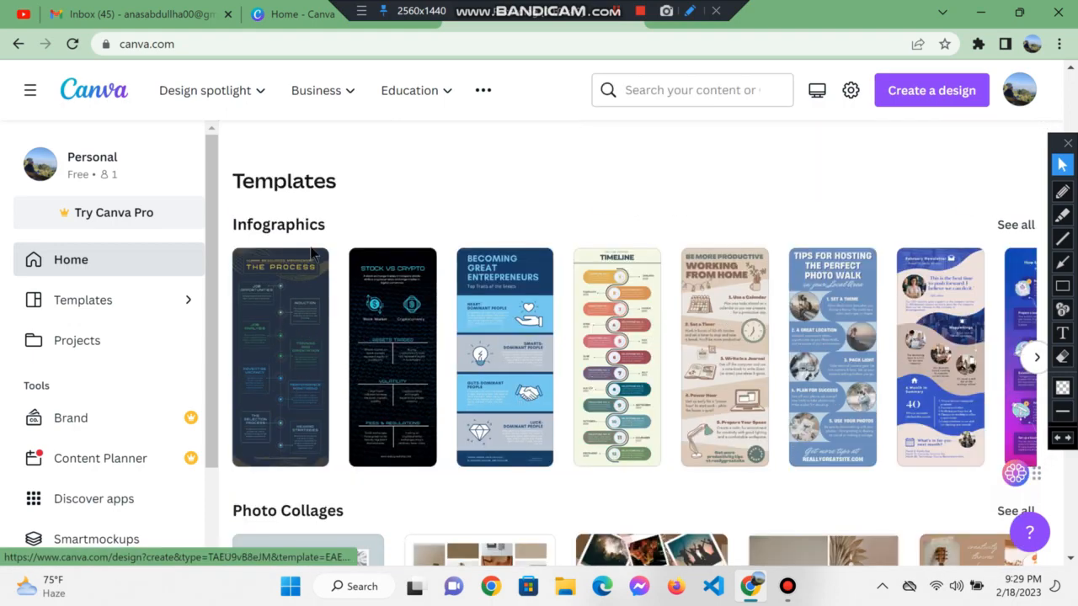
{"action": "scroll", "coordinate": [649, 378], "scroll_direction": "down", "scroll_amount": 8}
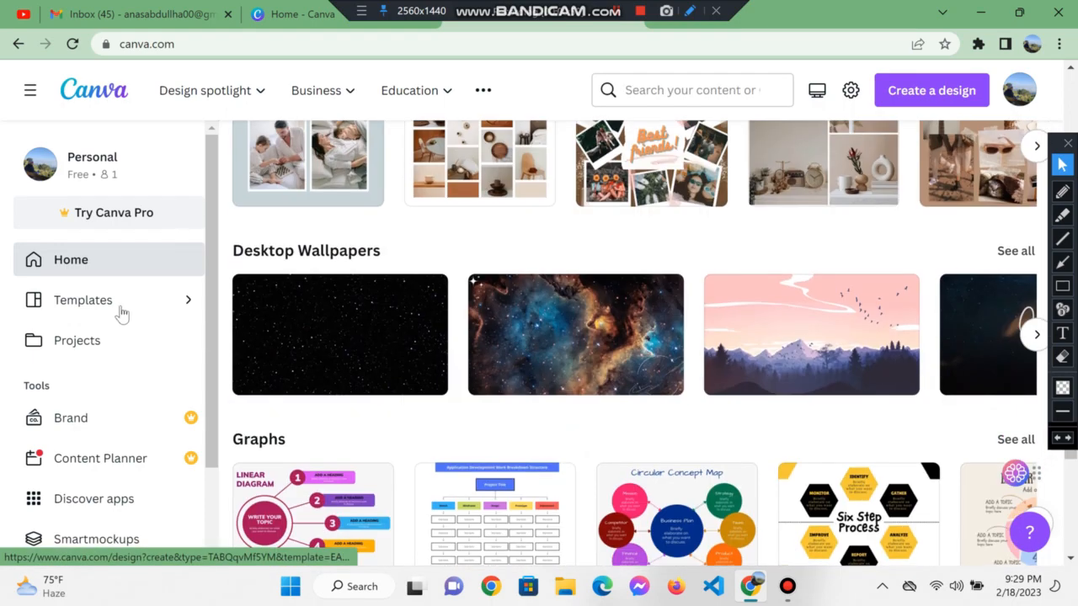
{"action": "scroll", "coordinate": [590, 379], "scroll_direction": "down", "scroll_amount": 4}
{"action": "scroll", "coordinate": [469, 349], "scroll_direction": "down", "scroll_amount": 2}
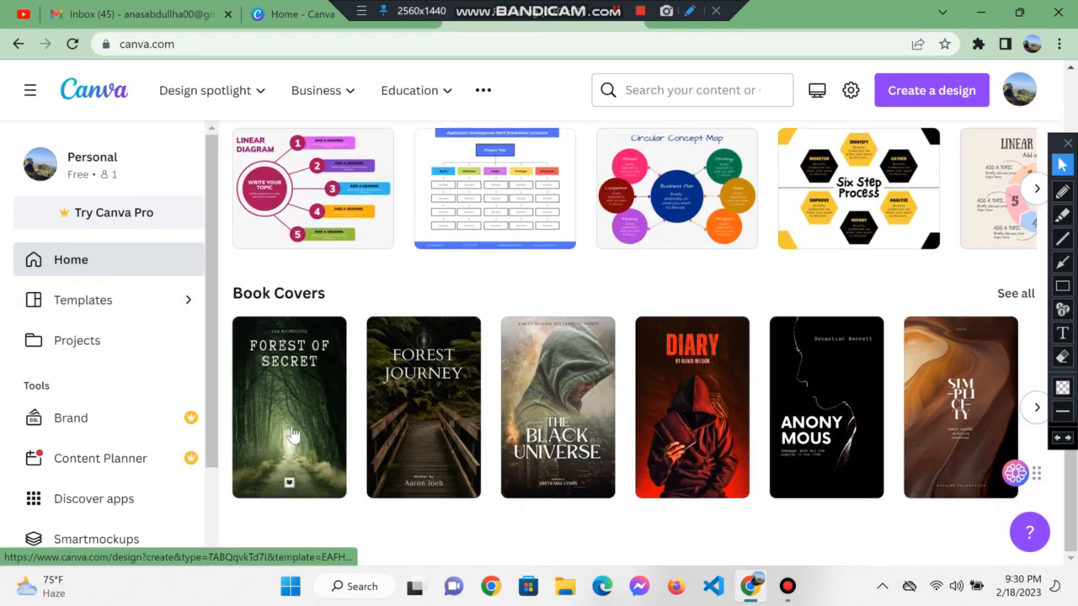
{"action": "left_click", "coordinate": [1037, 410]}
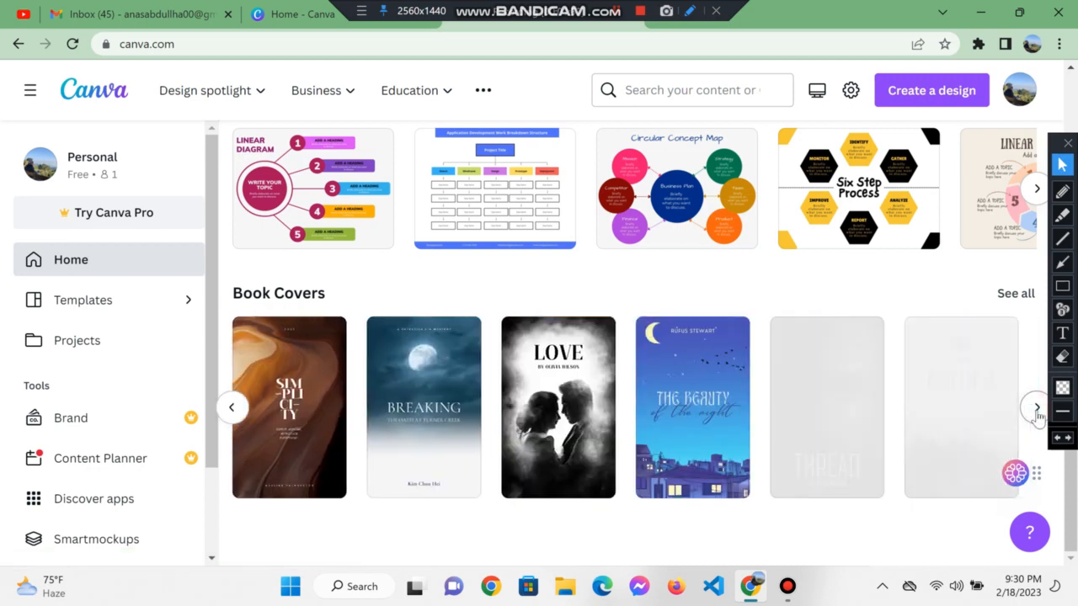
{"action": "scroll", "coordinate": [732, 438], "scroll_direction": "up", "scroll_amount": 10}
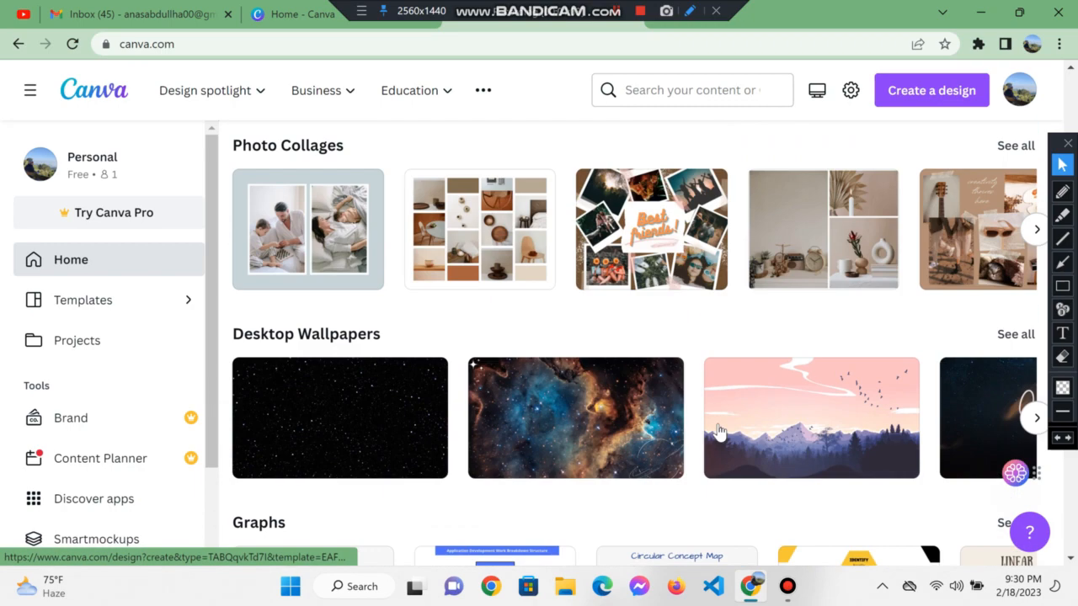